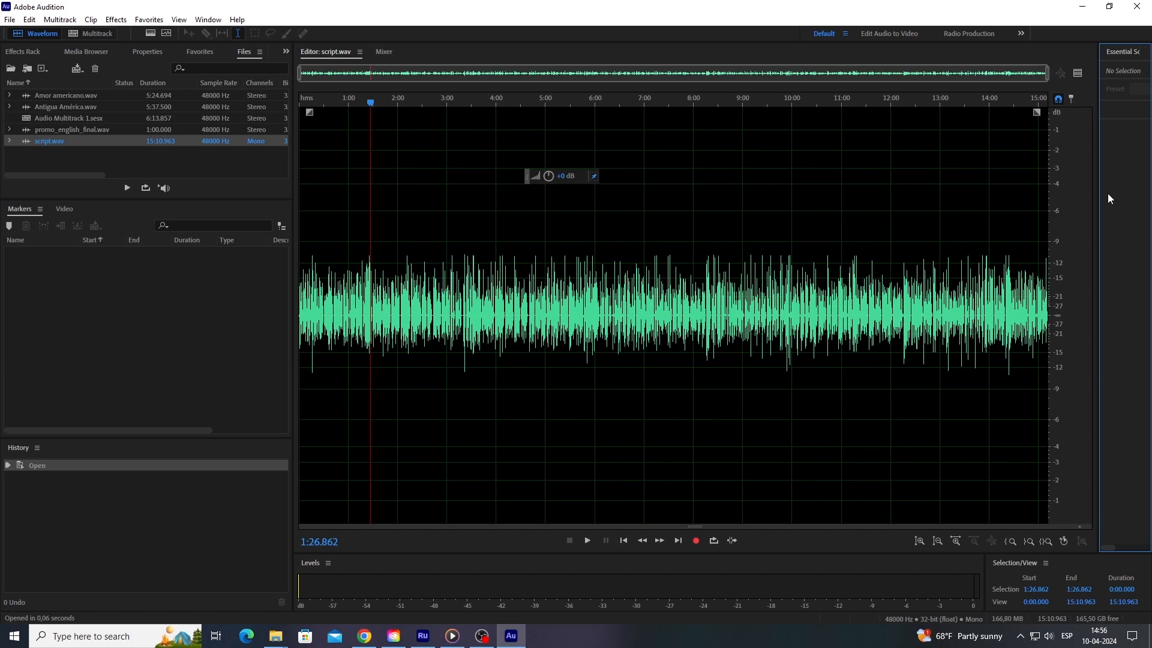
# - Add a cue marker at 5:00.000 in script.wav
pyautogui.click(444, 51)
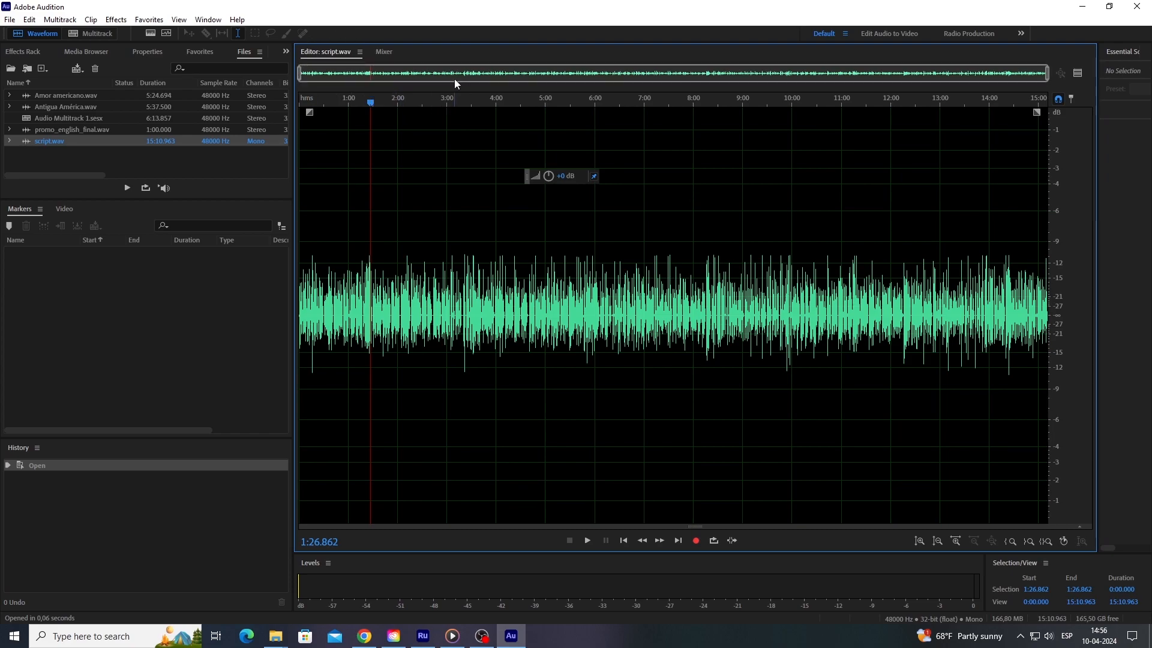
pyautogui.click(246, 52)
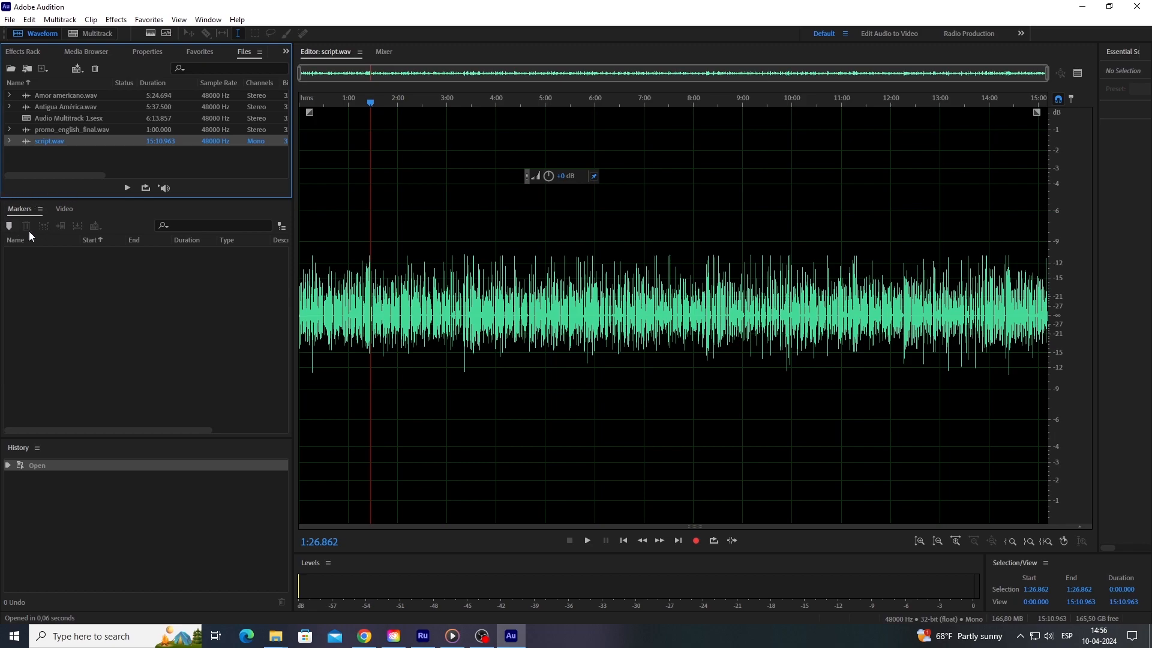
pyautogui.click(546, 135)
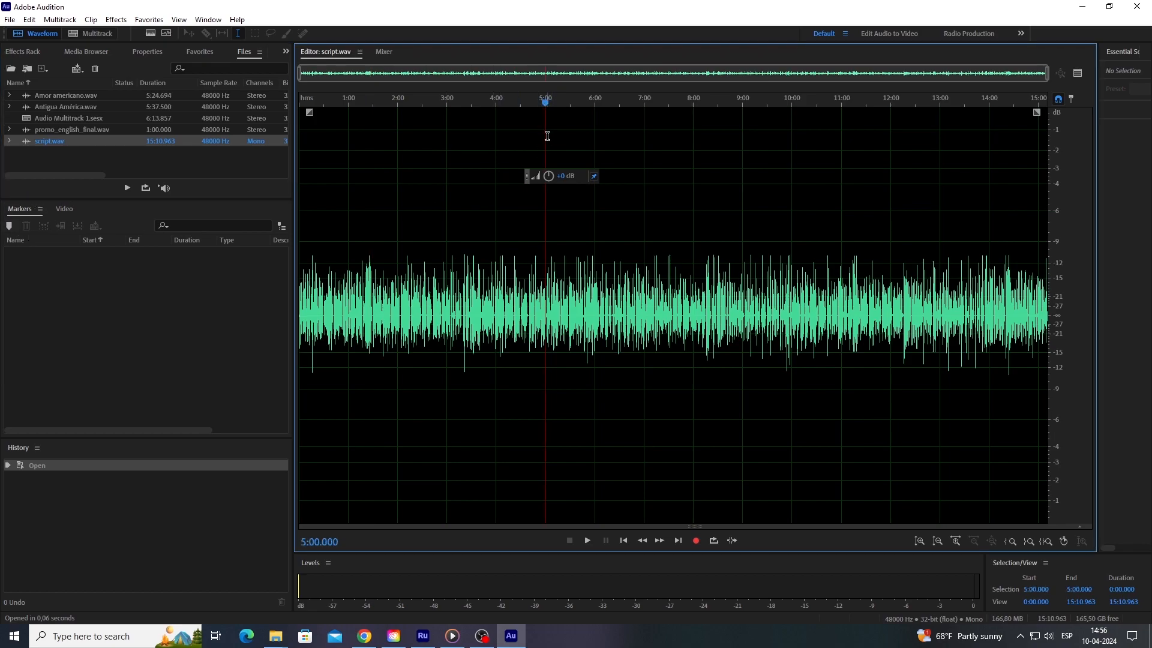
pyautogui.press('m')
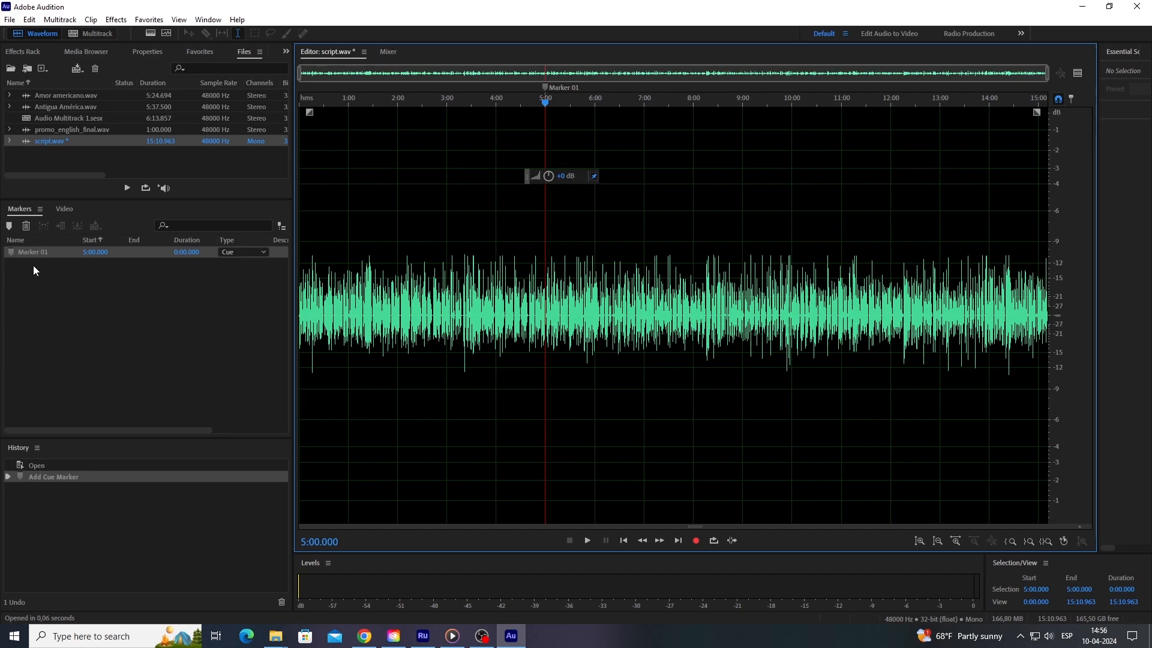
# - Select the stretch of script.wav from 8:00.000 to 10:00.000, and clear the selection again
pyautogui.click(1023, 572)
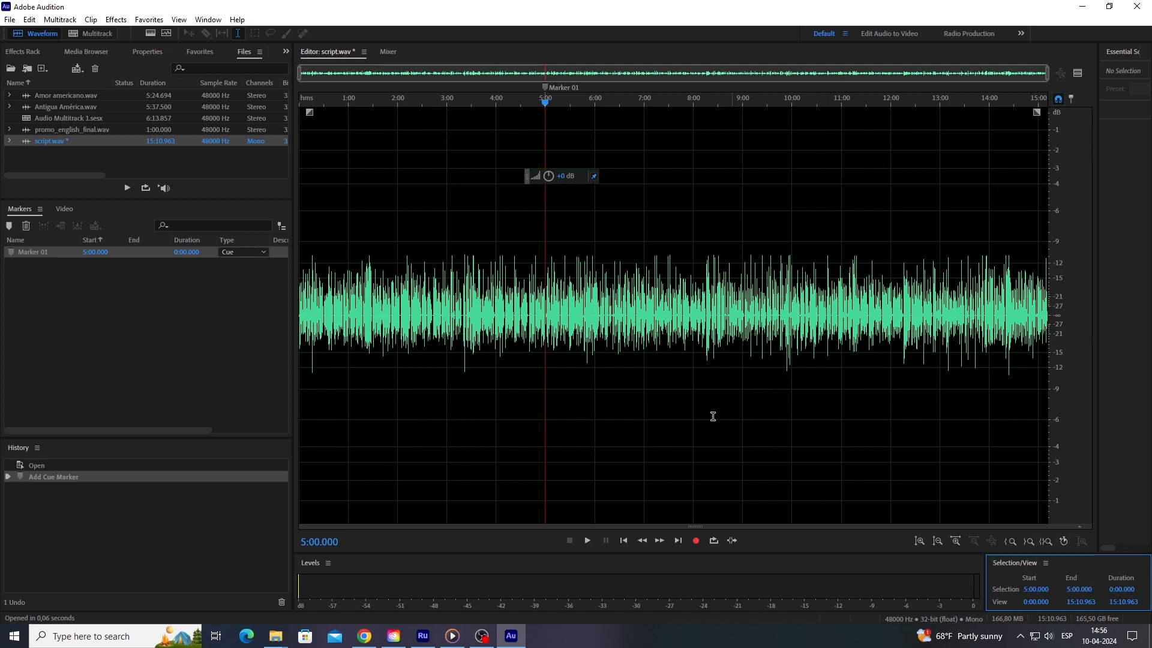
pyautogui.moveTo(691, 407); pyautogui.dragTo(790, 410)
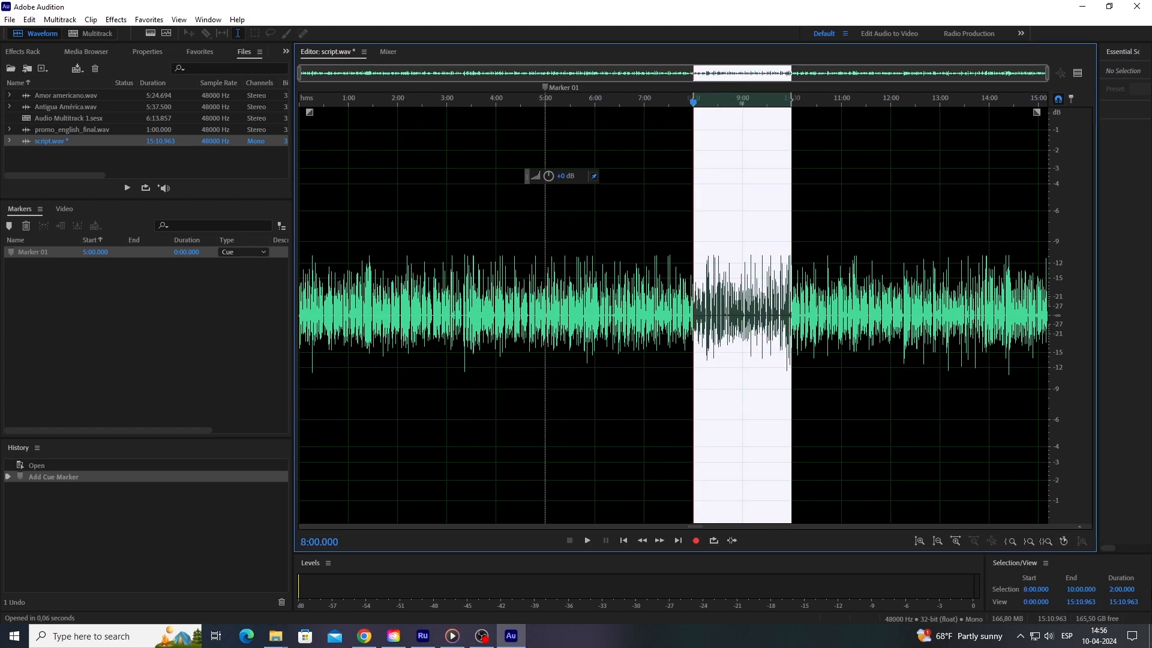
pyautogui.click(875, 451)
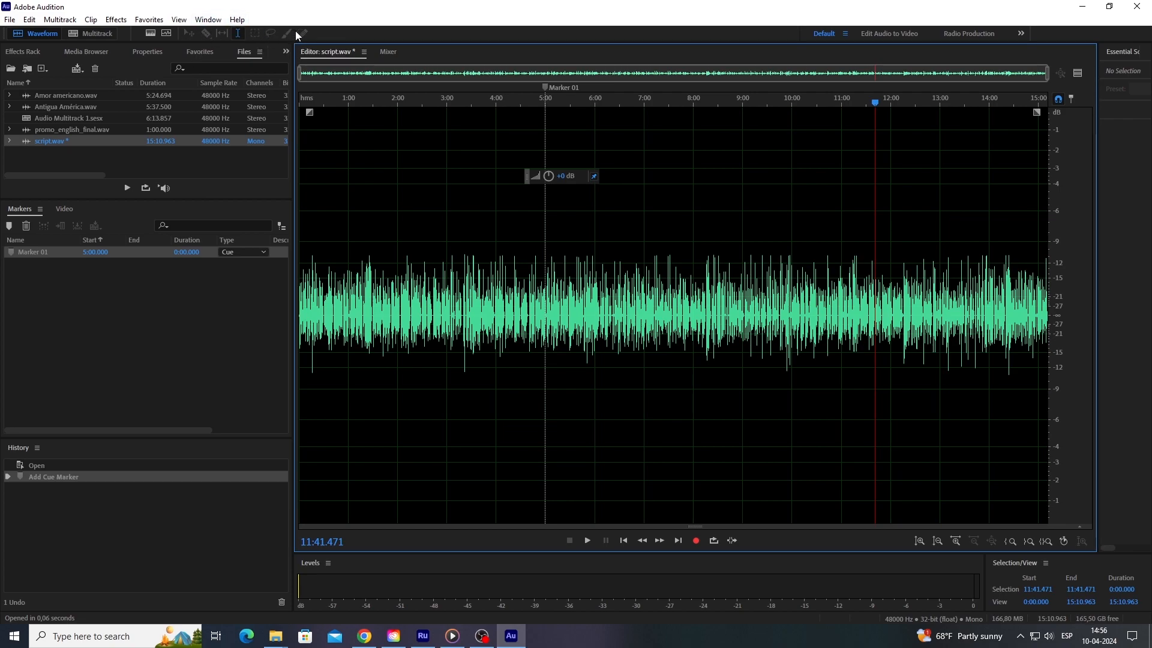
pyautogui.click(205, 19)
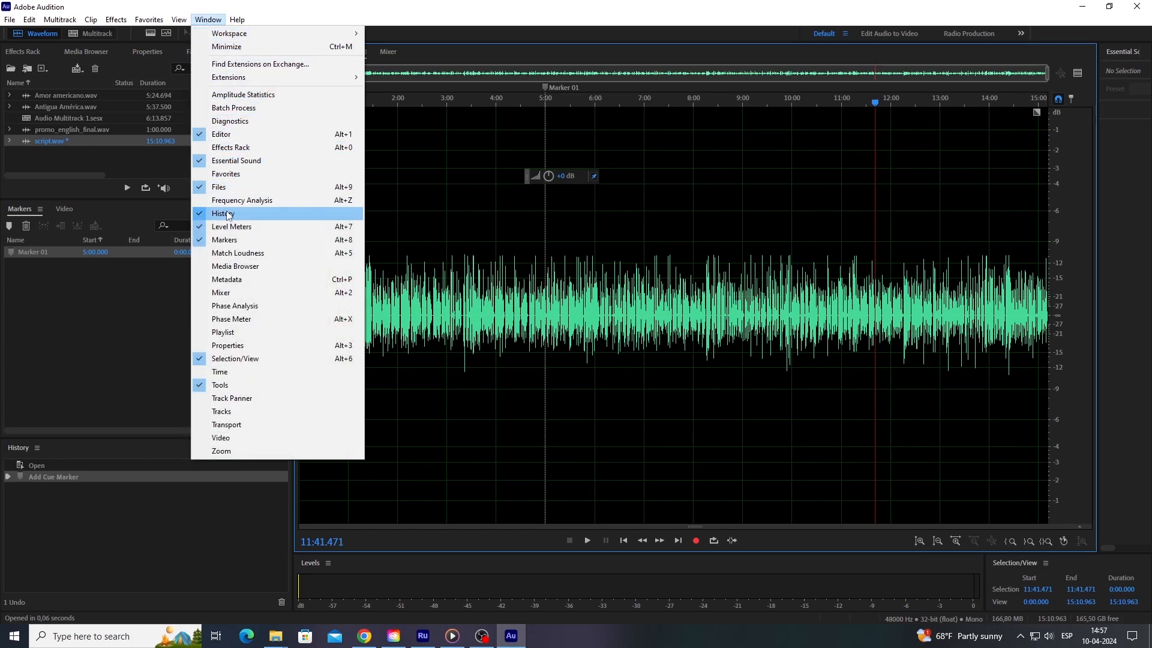
pyautogui.click(145, 280)
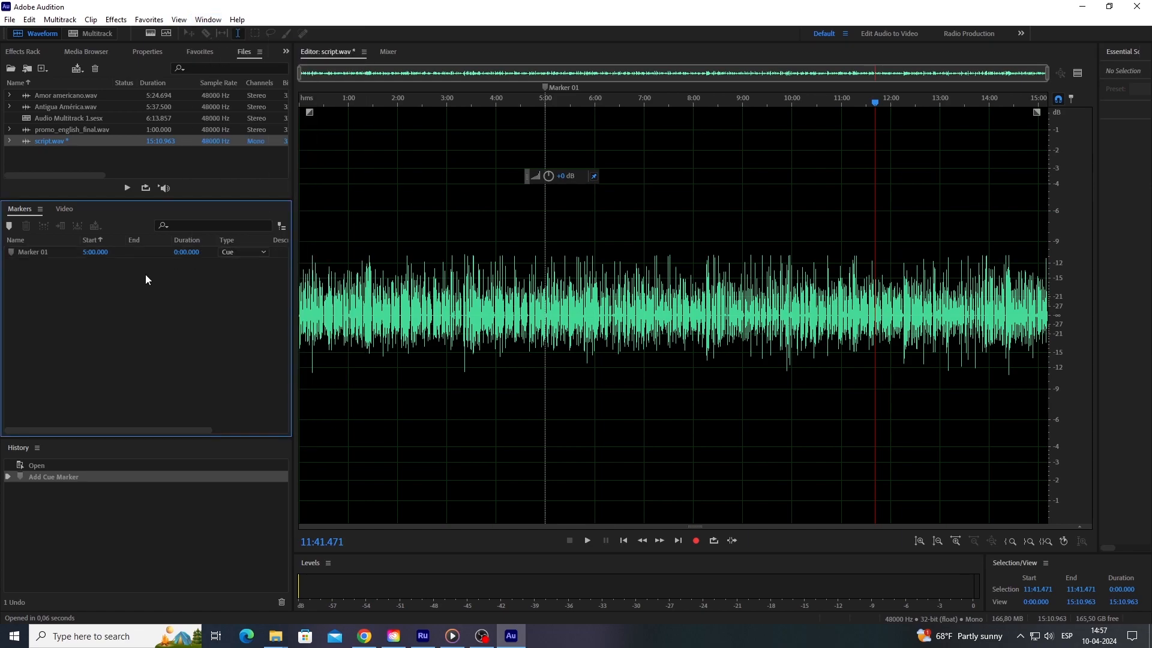
pyautogui.moveTo(60, 450); pyautogui.dragTo(270, 339)
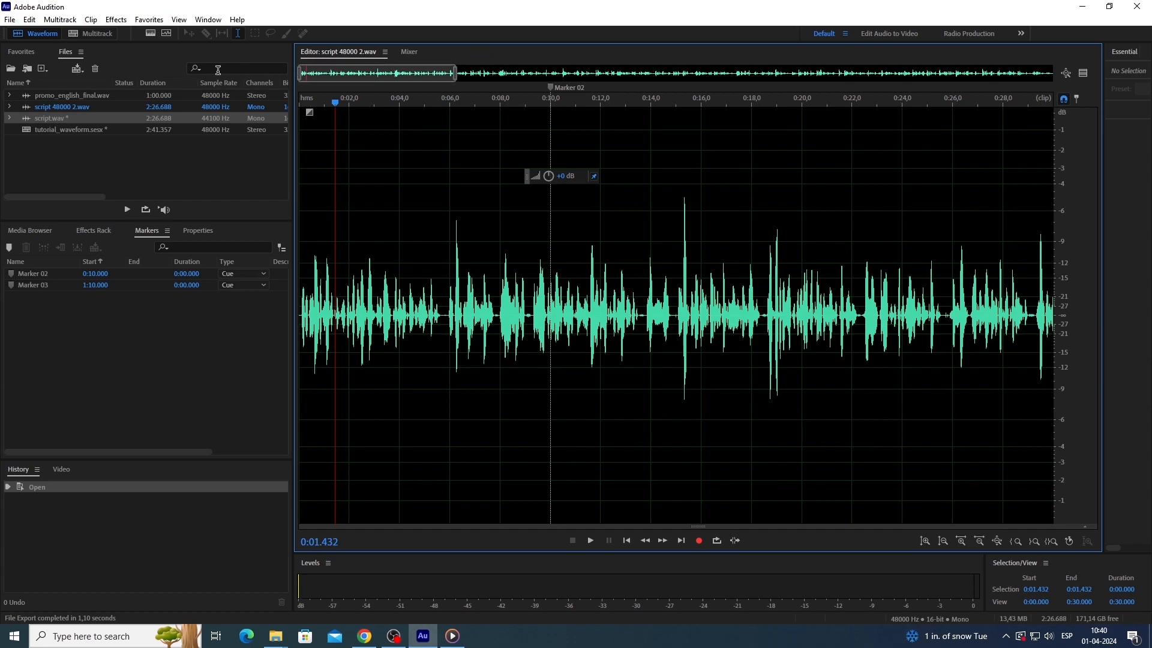
# - View the tutorial_waveform.sesx session in the multitrack editor and return to the waveform editor
pyautogui.click(101, 38)
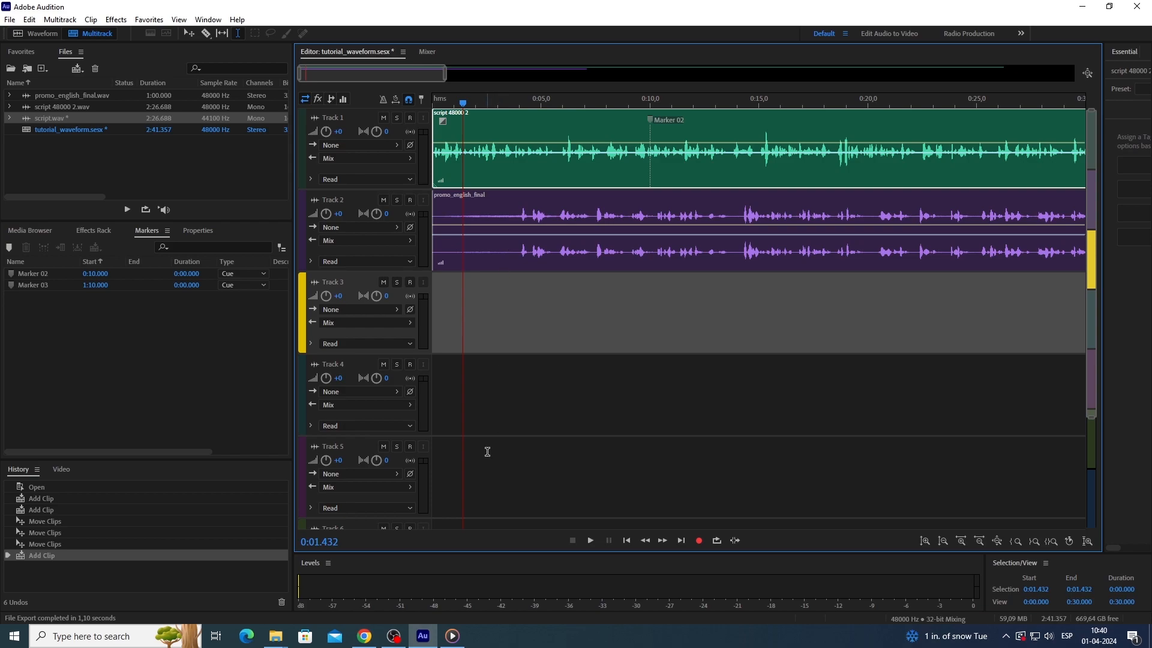
pyautogui.click(31, 36)
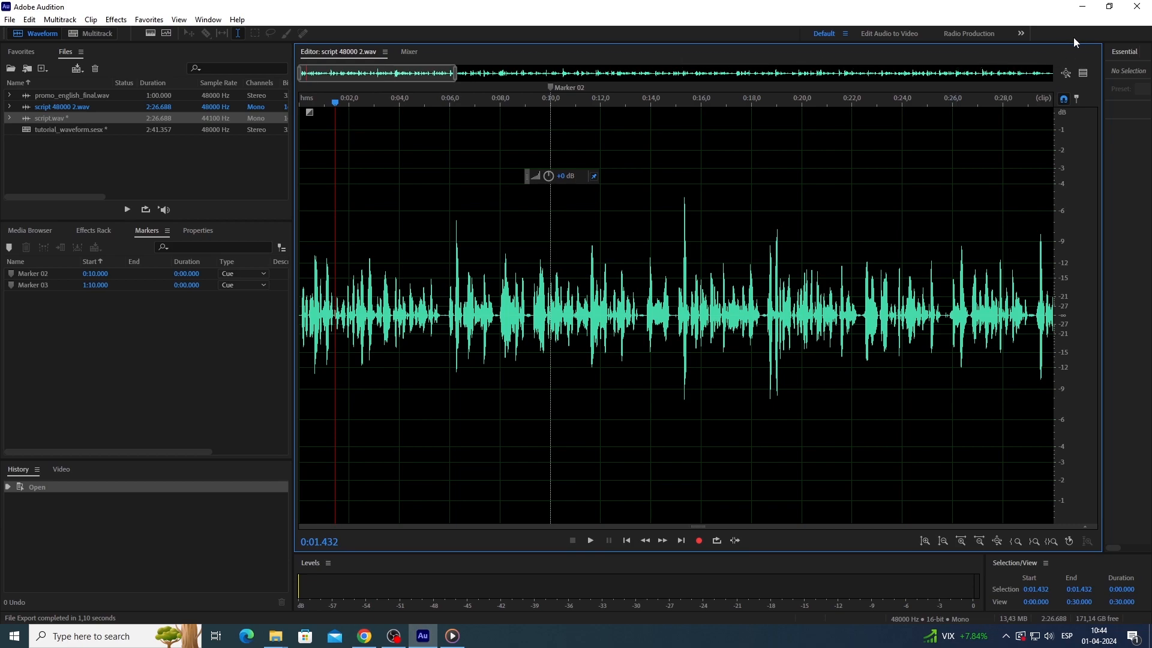
# - Switch to the desktop and open the production folder shortcut
pyautogui.click(1082, 7)
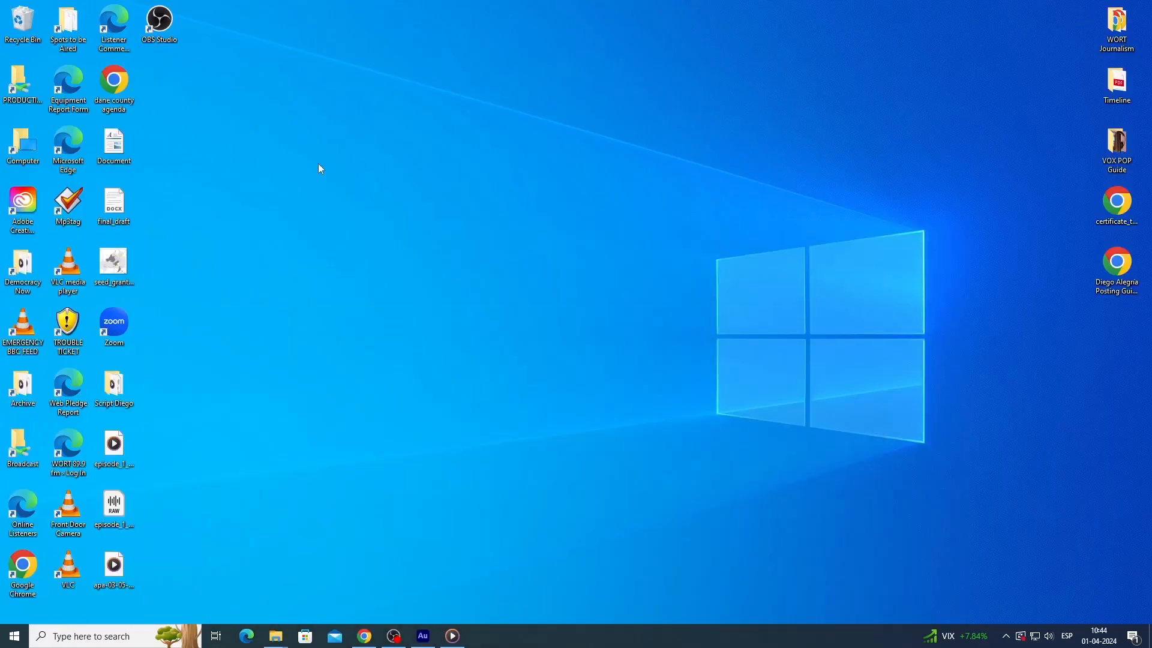
pyautogui.doubleClick(22, 84)
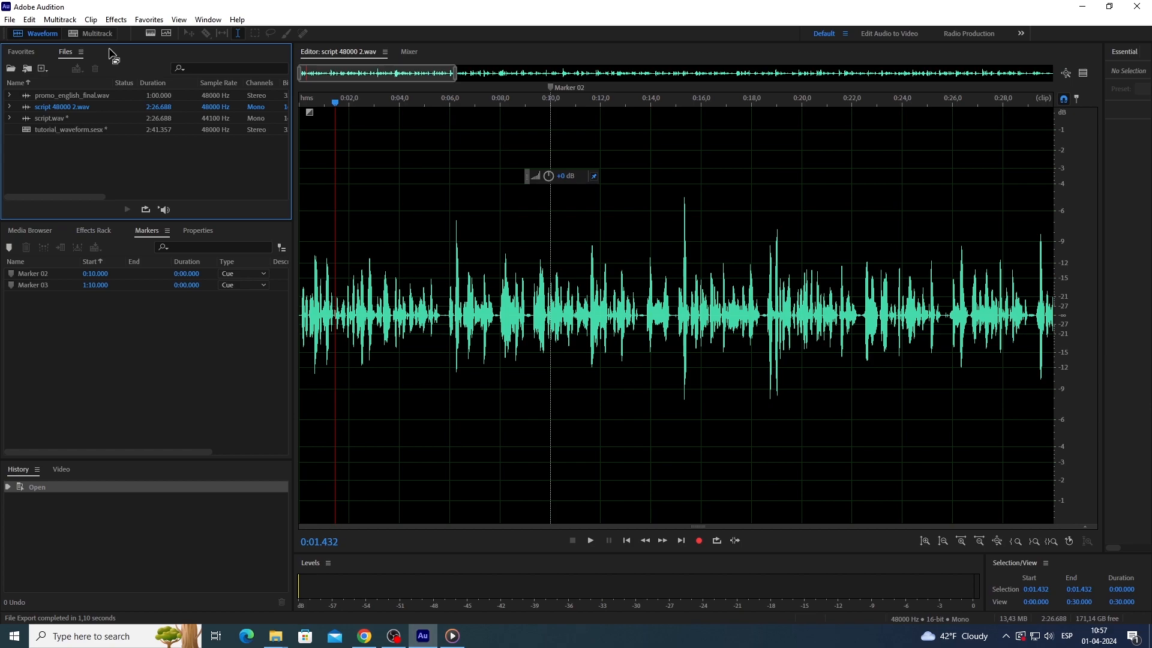
# - Open the audio file antigua_america_2 from the Episode folder
pyautogui.click(9, 70)
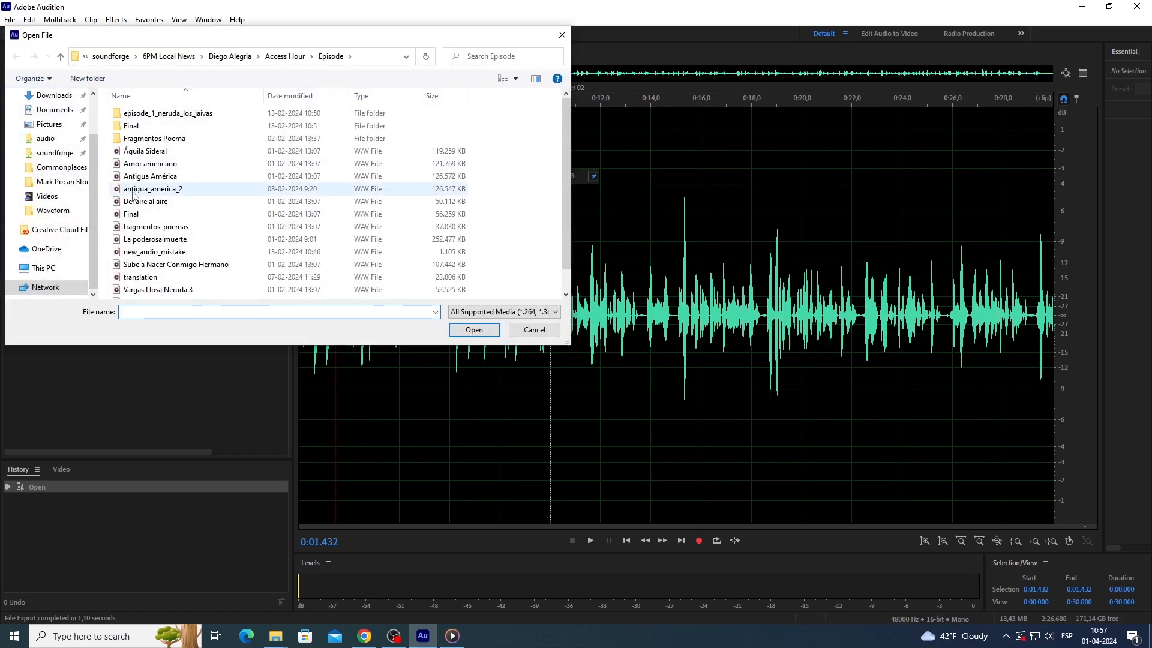
pyautogui.click(142, 190)
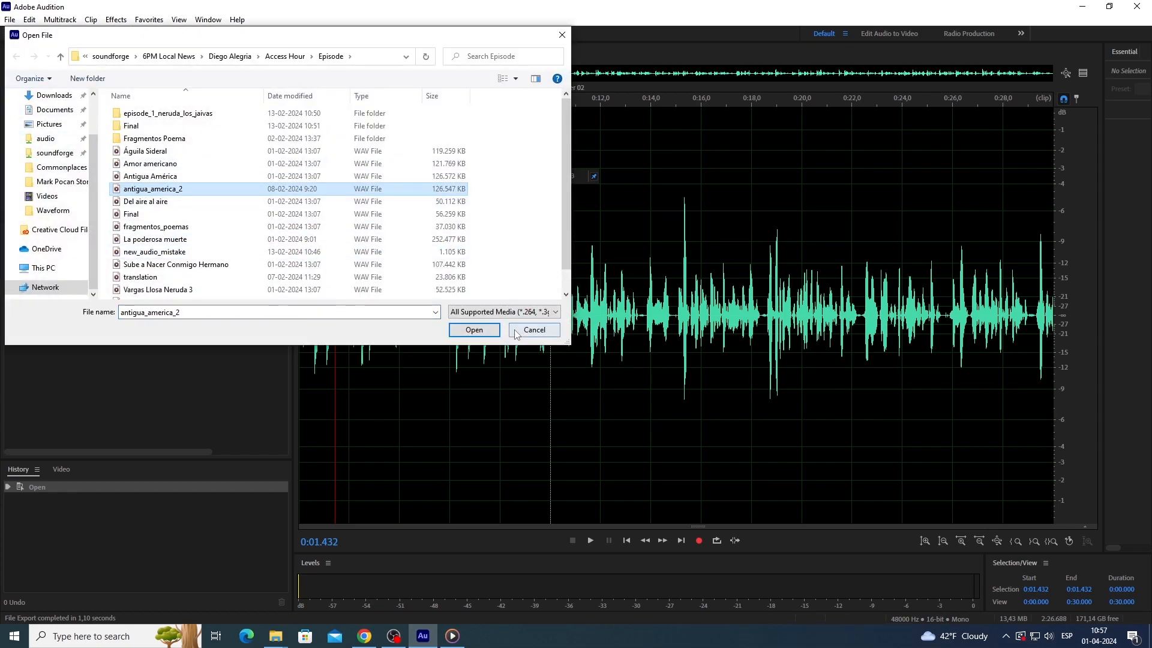
pyautogui.click(496, 330)
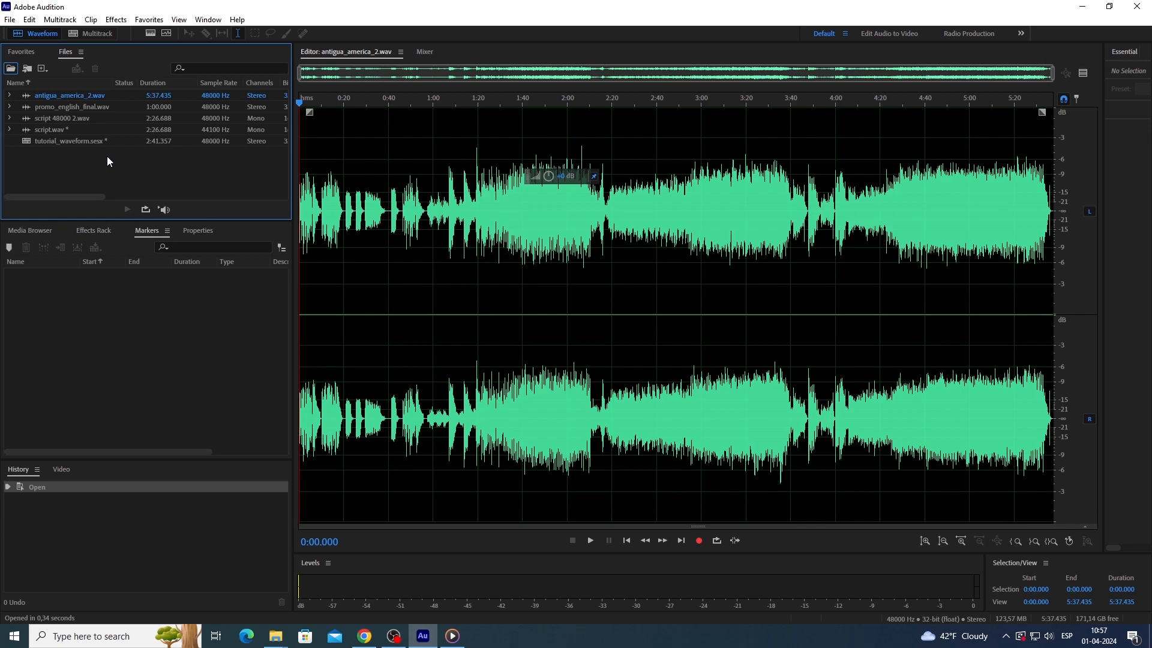
# - Reduce the Audition window to part of the screen and open the desktop's script folder beside it
pyautogui.click(1109, 6)
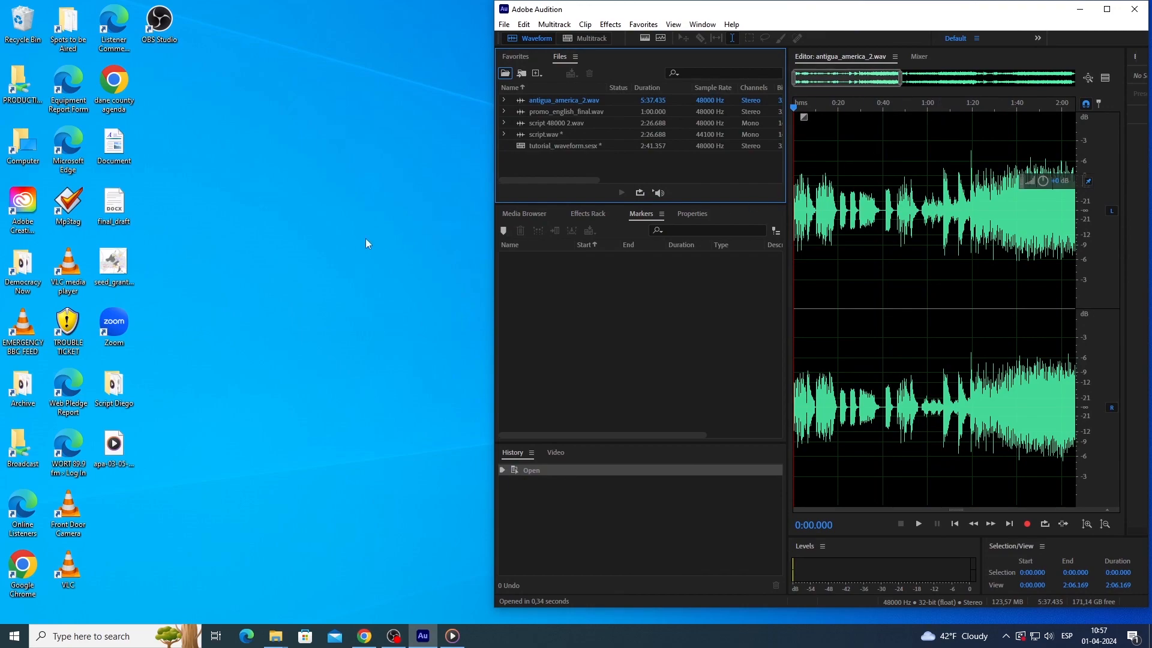
pyautogui.click(337, 247)
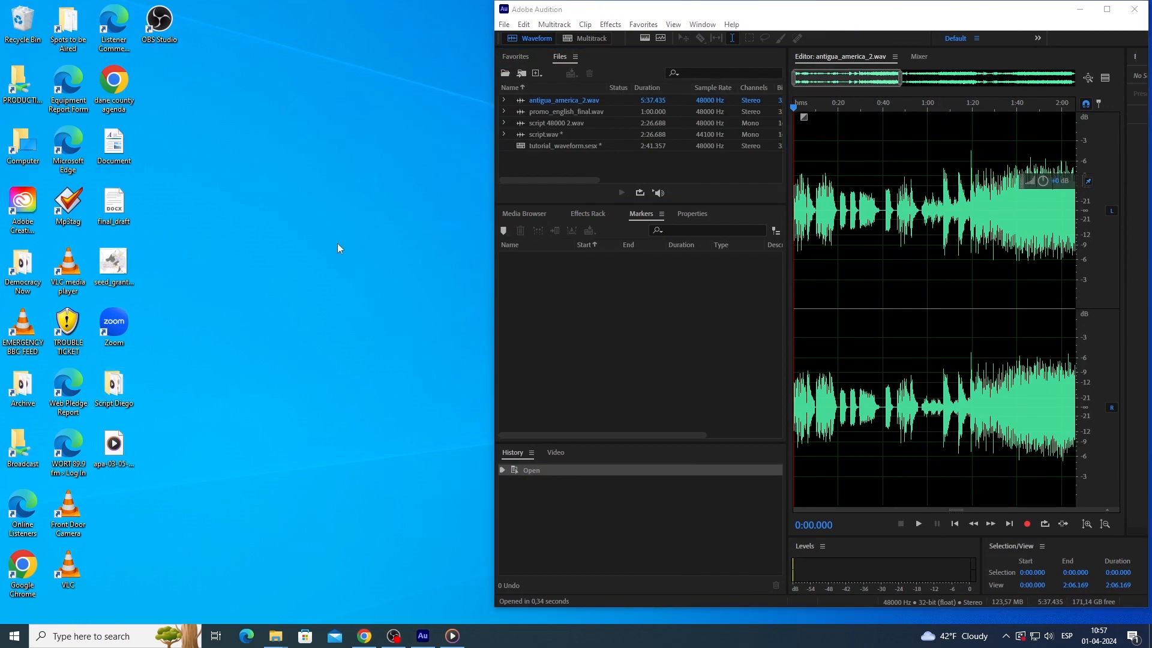
pyautogui.doubleClick(110, 393)
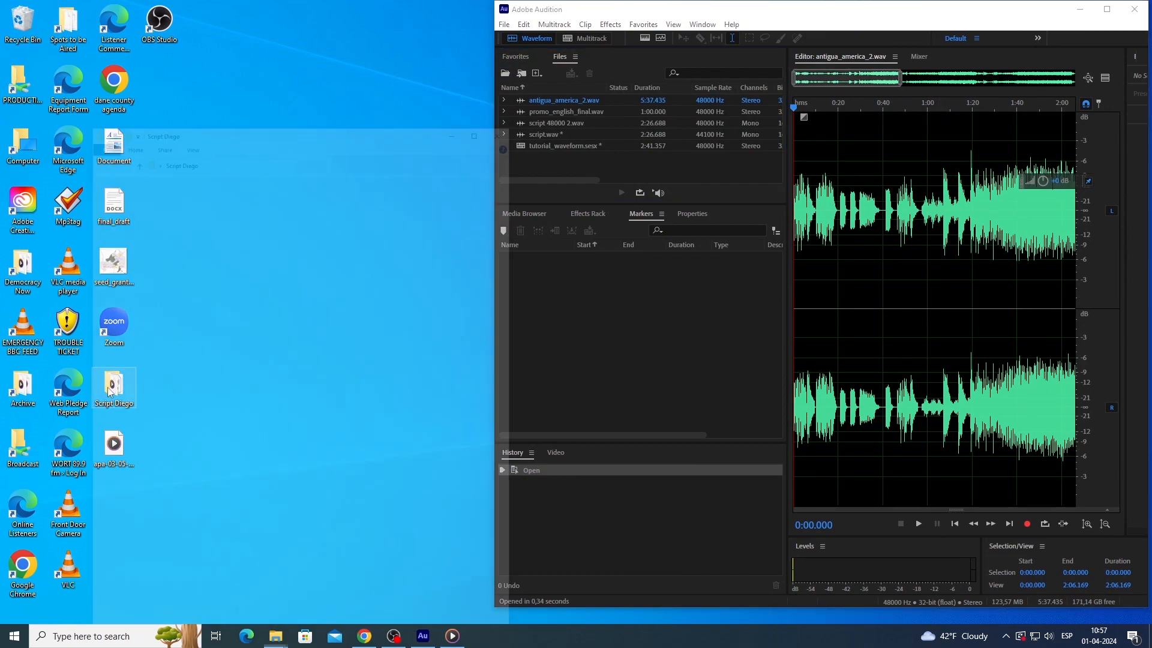
pyautogui.moveTo(196, 110); pyautogui.dragTo(627, 130)
pyautogui.click(445, 216)
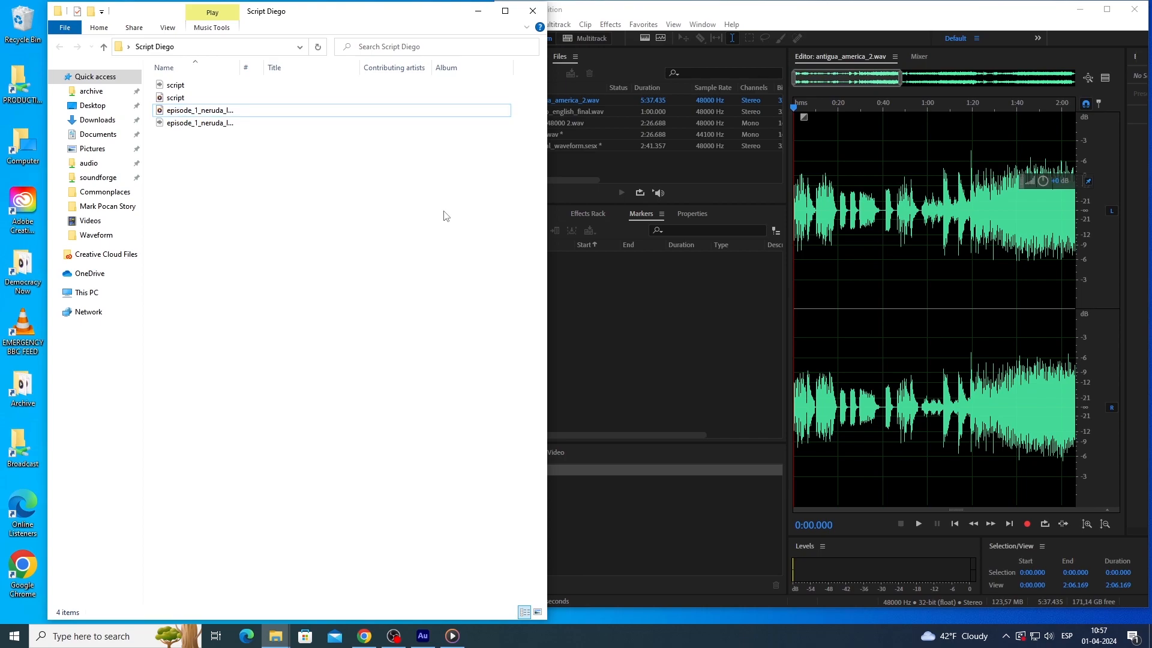
# - Place the script folder's window clear of the project file list and import its script WAV file into that list
pyautogui.moveTo(441, 12); pyautogui.dragTo(401, 14)
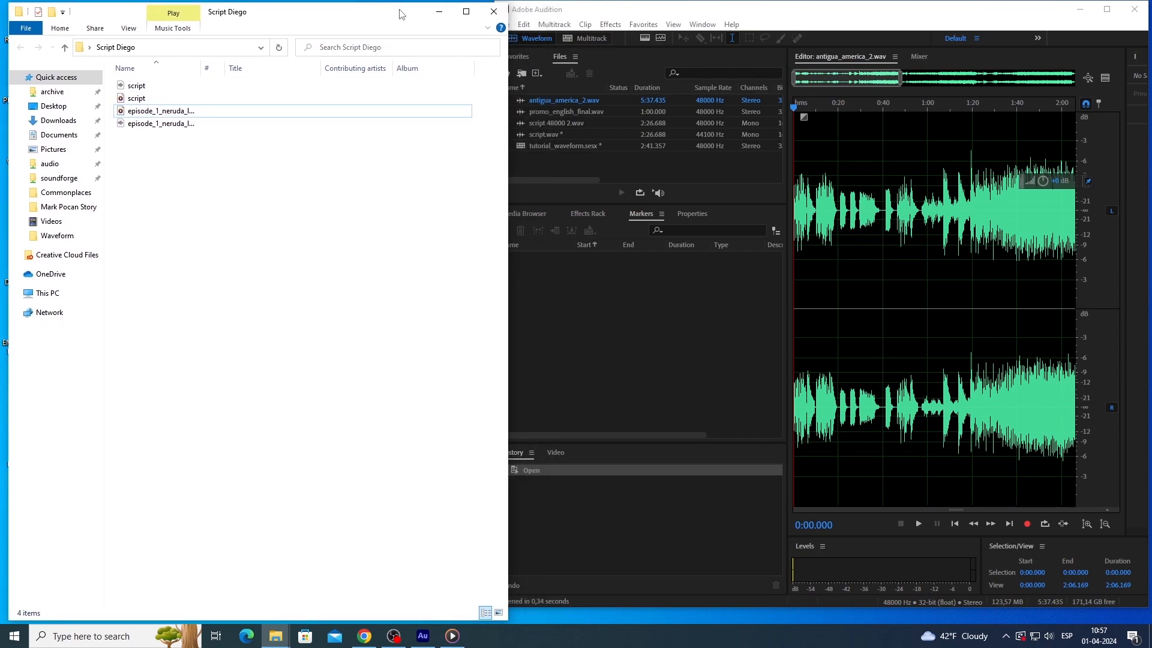
pyautogui.click(136, 100)
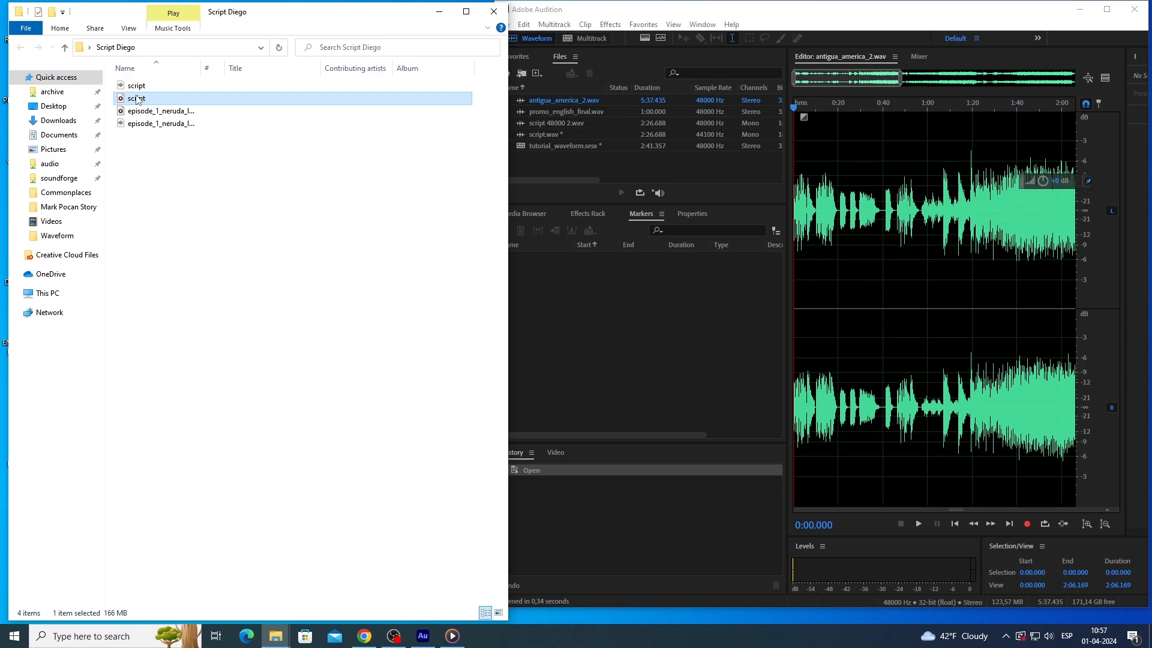
pyautogui.moveTo(146, 104); pyautogui.dragTo(580, 160)
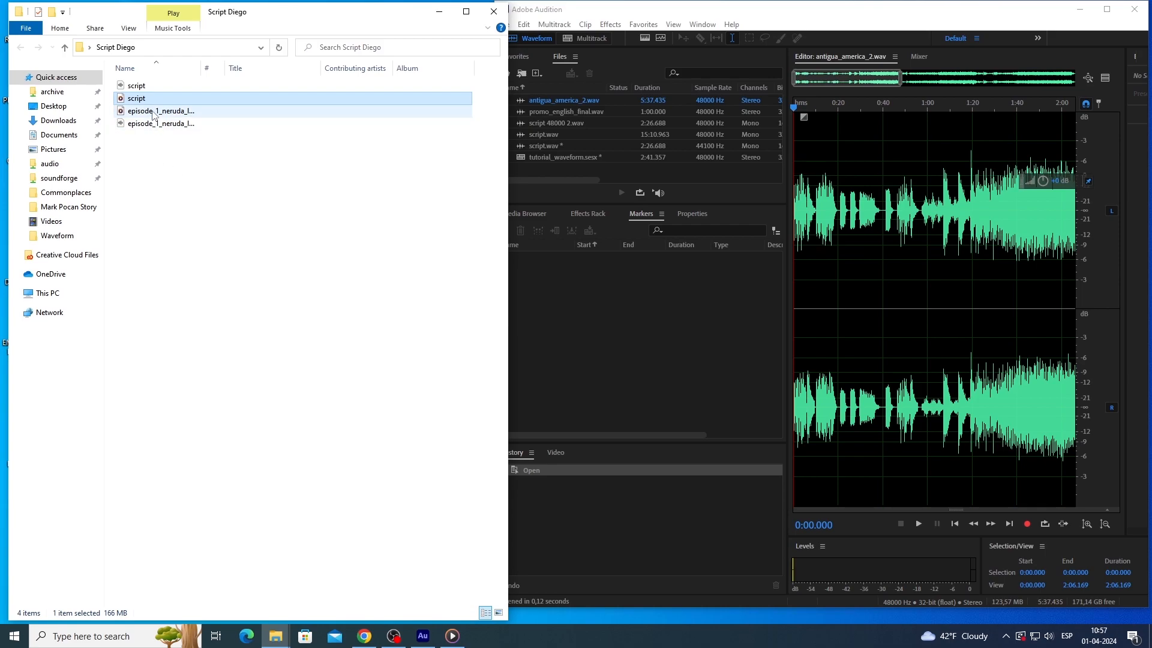
# - Select all files in the script folder and take individual files out of the selection
pyautogui.hotkey('ctrl', 'a')
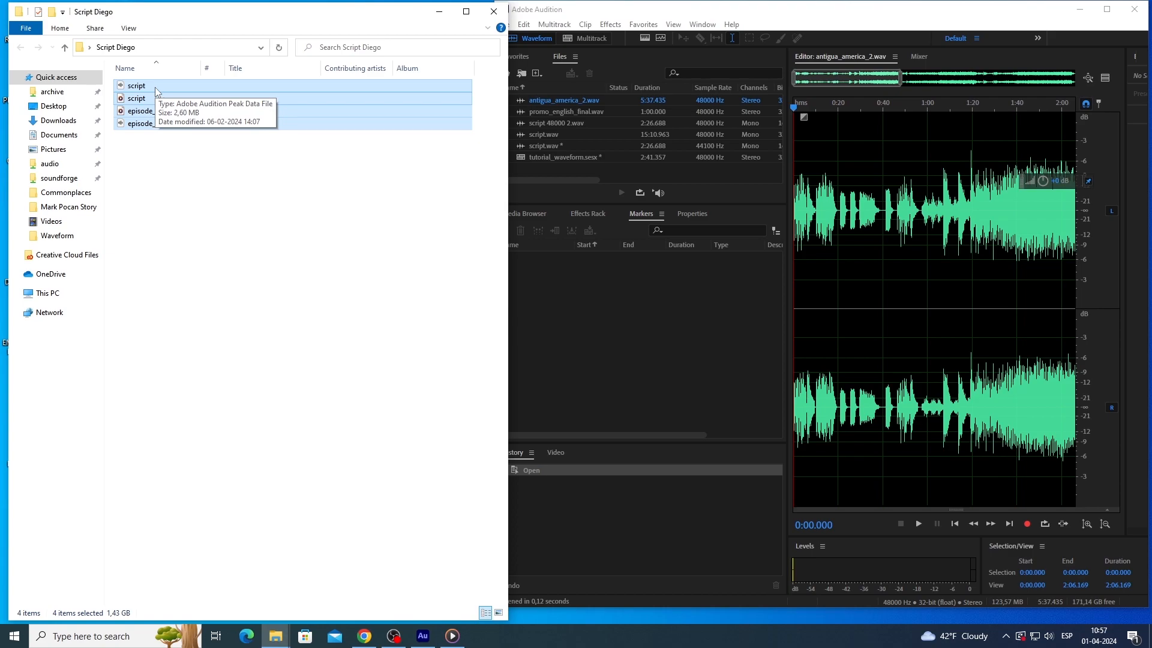
pyautogui.keyDown('ctrl'); pyautogui.click(157, 91); pyautogui.keyUp('ctrl')
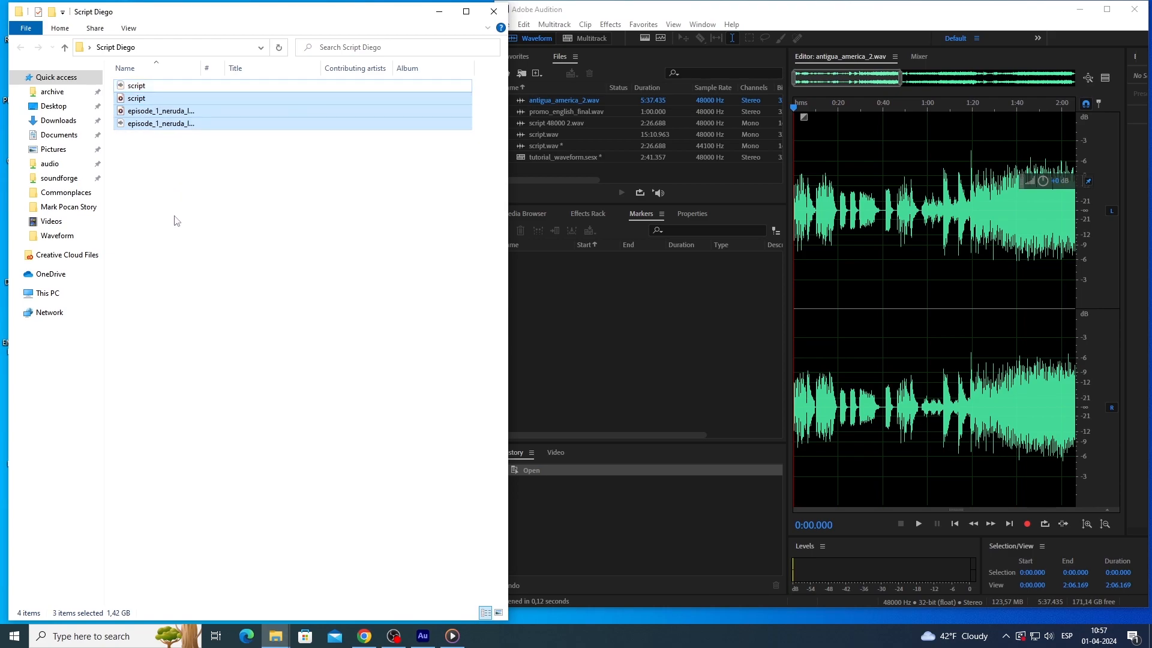
pyautogui.keyDown('ctrl'); pyautogui.click(168, 100); pyautogui.keyUp('ctrl')
pyautogui.keyDown('ctrl'); pyautogui.click(169, 112); pyautogui.keyUp('ctrl')
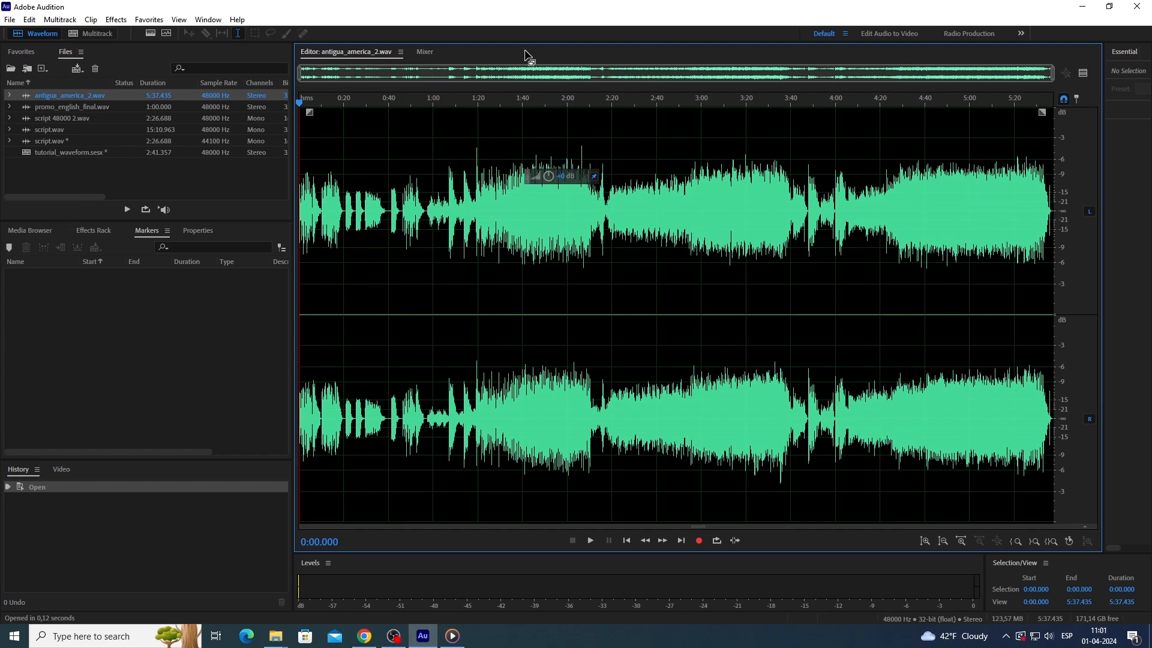
# - Open the 48000 Hz script.wav in the waveform editor and inspect it close up, from its beginning and across its full length
pyautogui.doubleClick(61, 128)
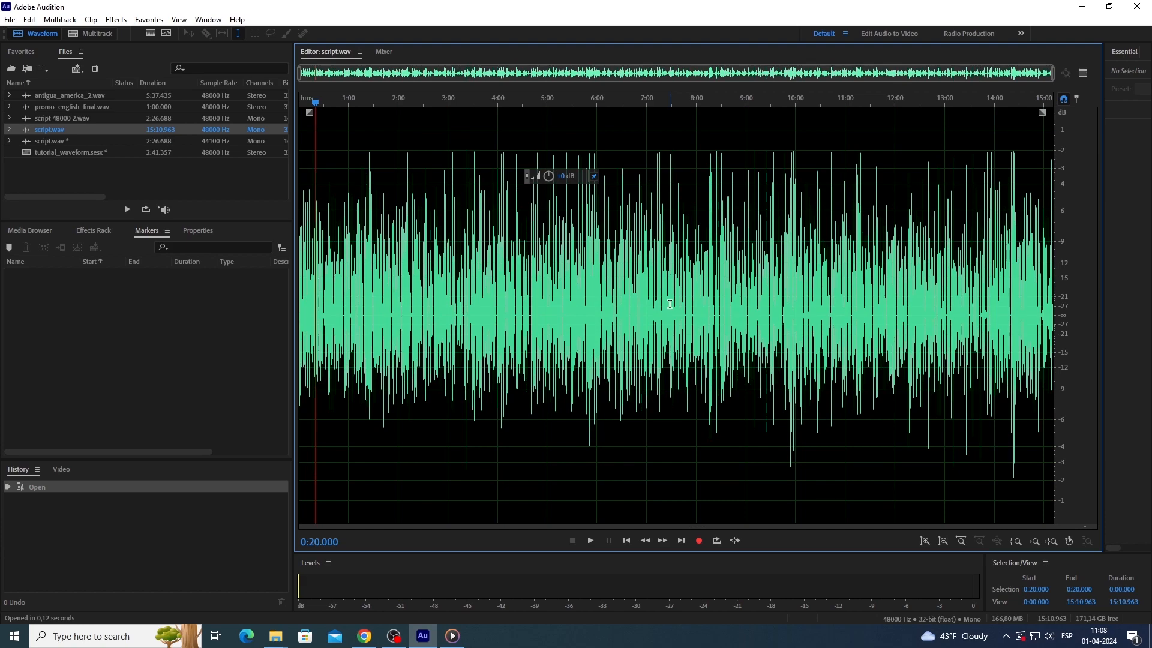
pyautogui.scroll(8, 670, 304)
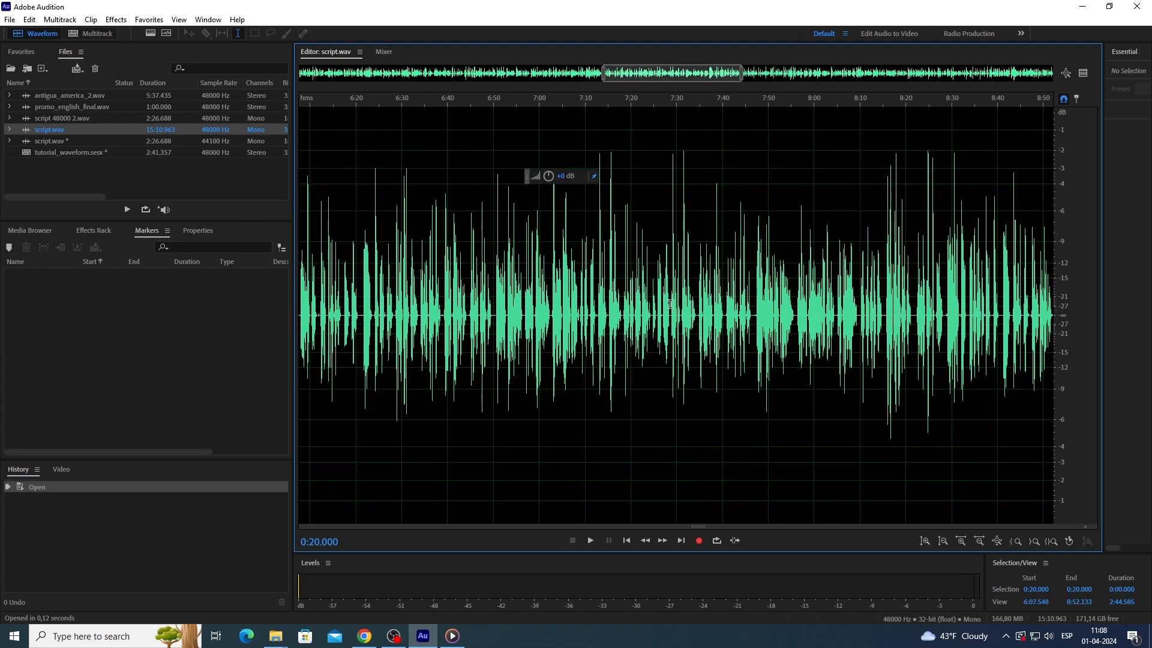
pyautogui.scroll(-8, 670, 304)
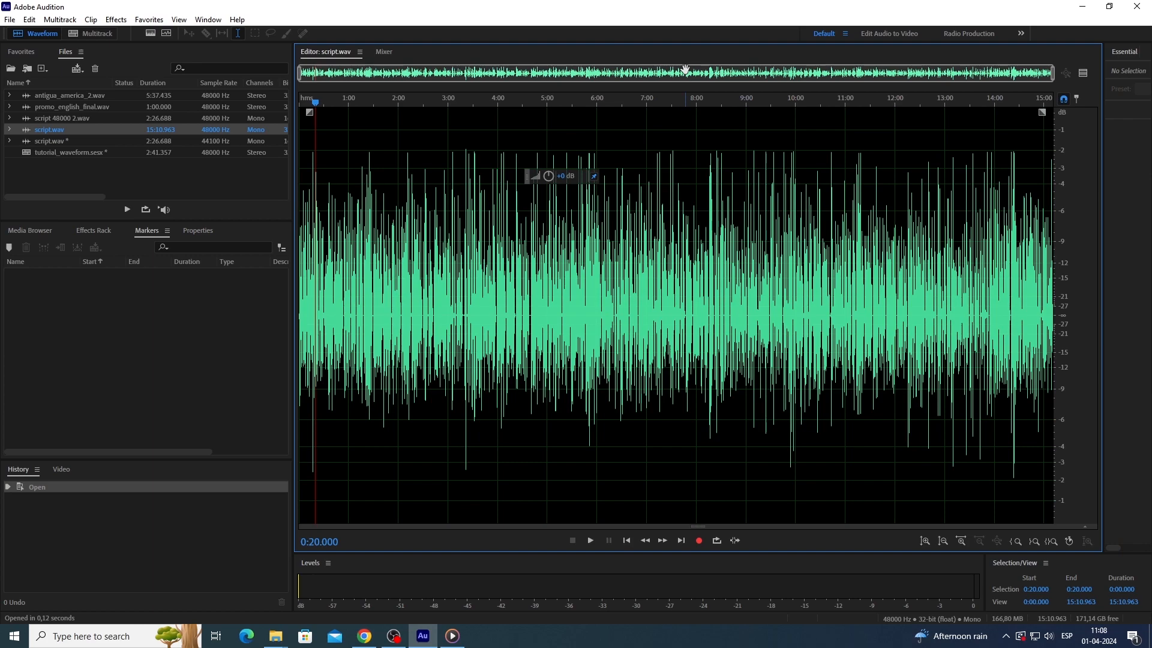
pyautogui.scroll(5, 676, 294)
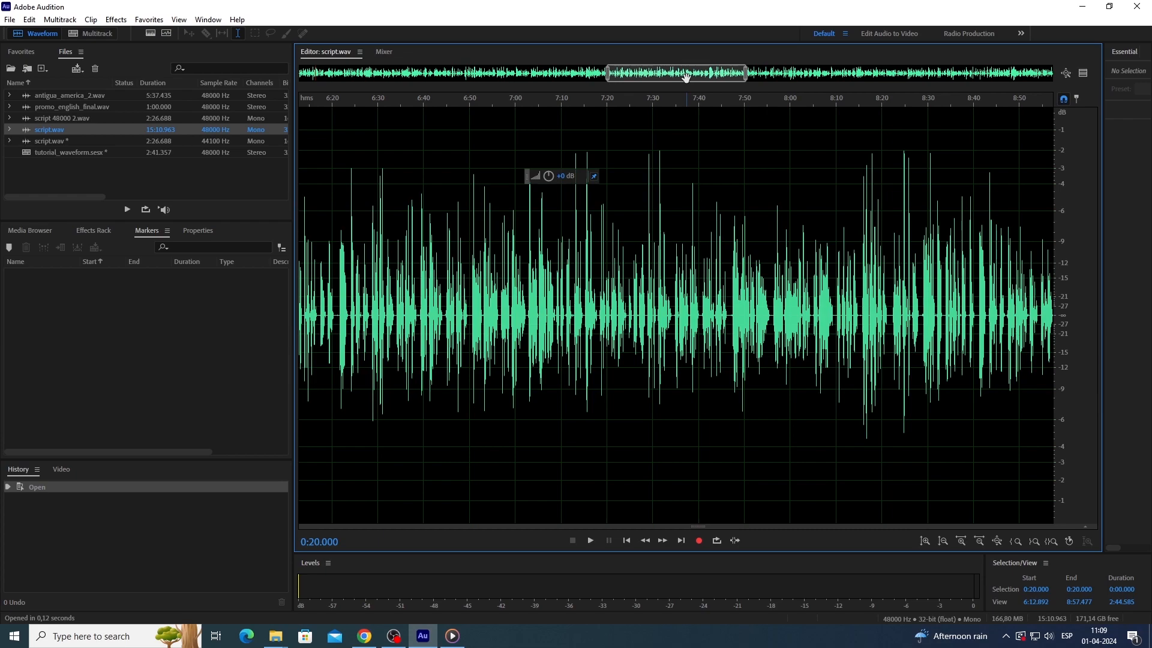
pyautogui.moveTo(686, 79); pyautogui.dragTo(332, 74)
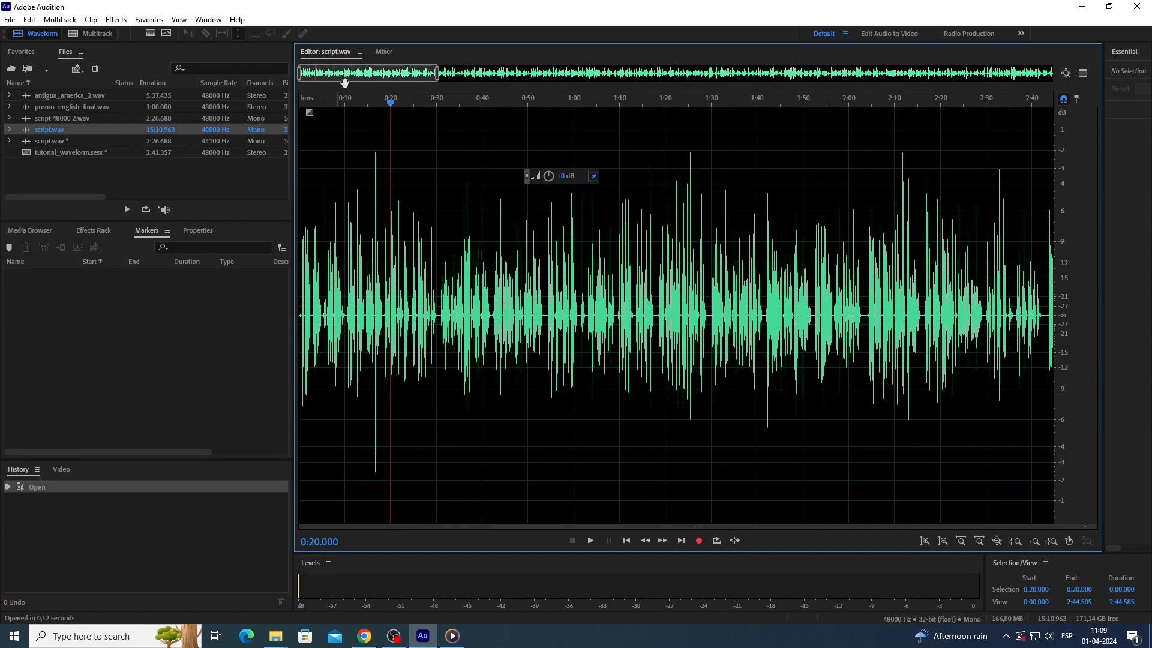
pyautogui.moveTo(438, 73); pyautogui.dragTo(1050, 75)
pyautogui.moveTo(1050, 74); pyautogui.dragTo(1054, 75)
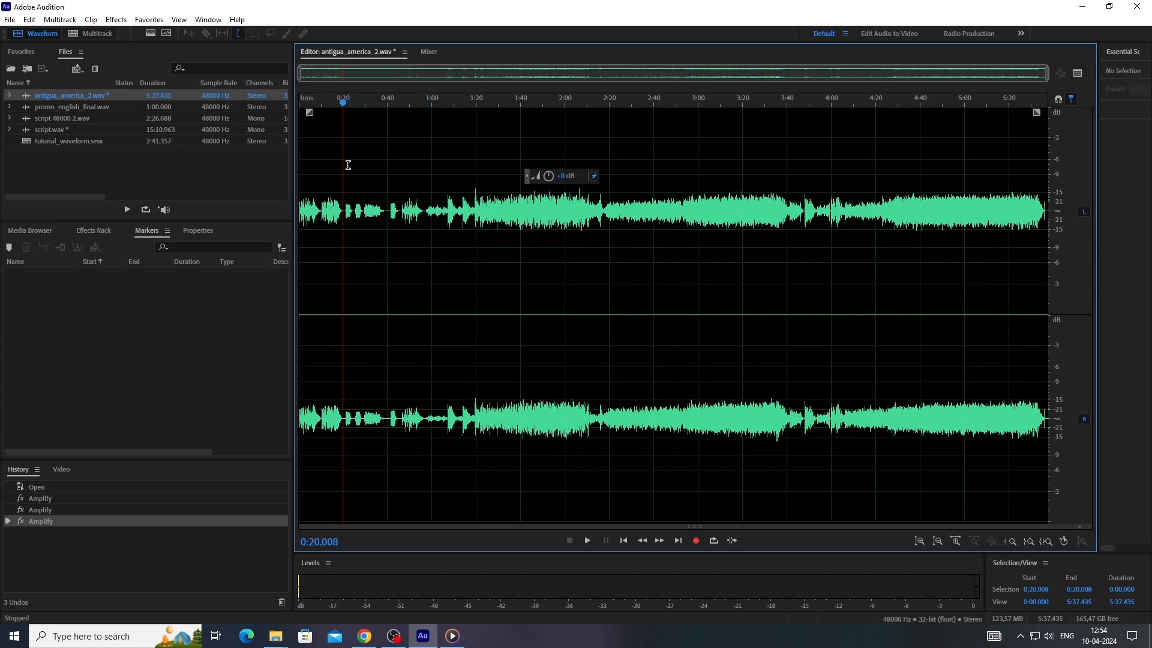
# - Place the playhead in antigua_america_2.wav at about 0:41, and move it to about 4:48
pyautogui.click(391, 180)
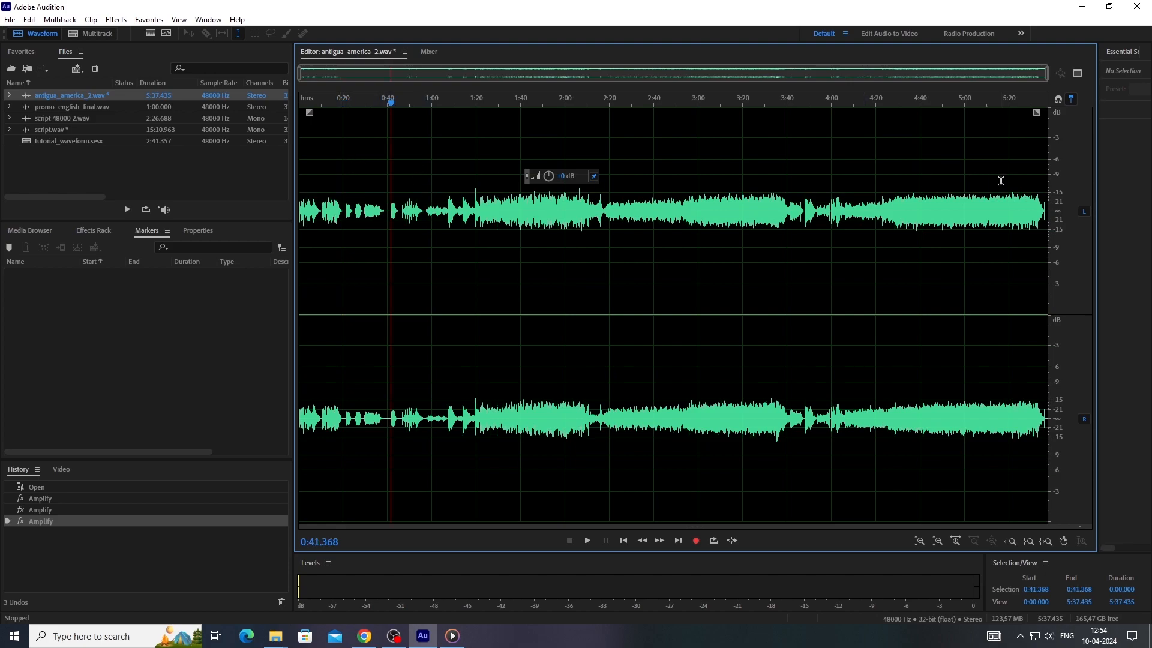
pyautogui.click(938, 157)
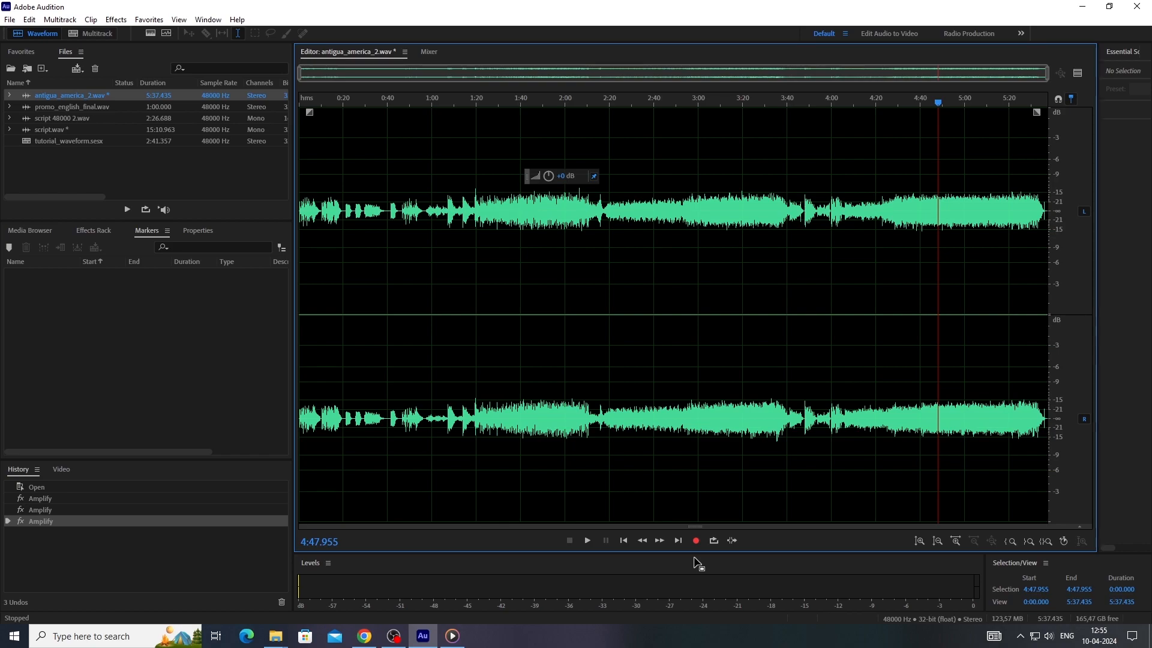
# - Play antigua_america_2.wav from about 0:20, and play it again at close zoom, stopping at about 0:34
pyautogui.click(344, 185)
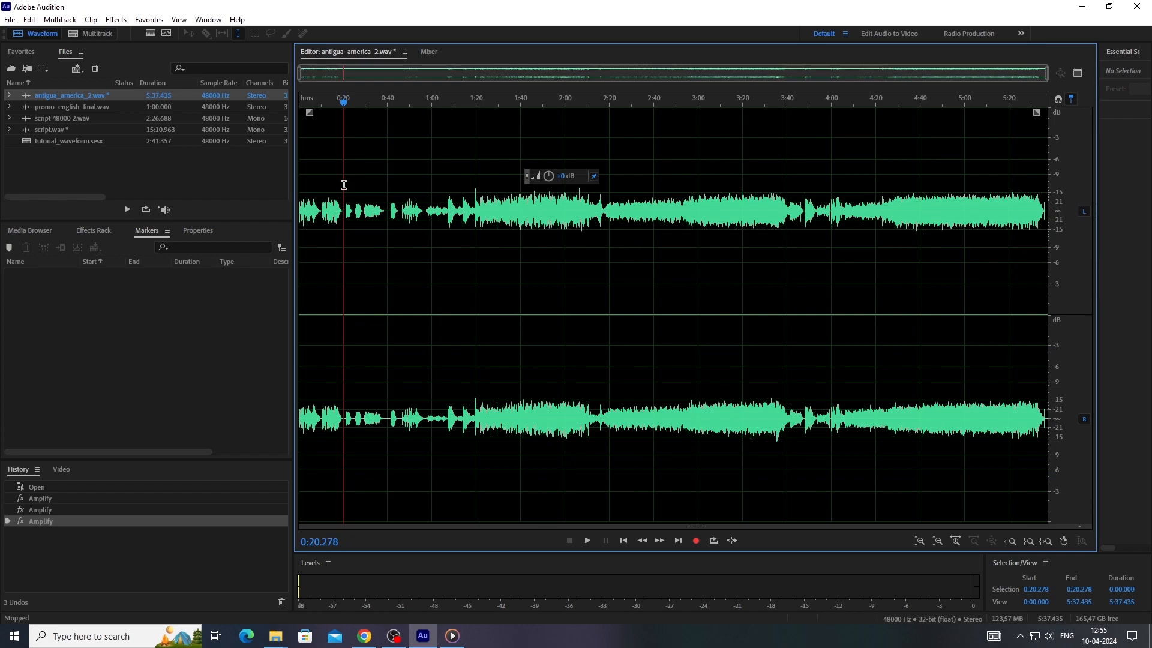
pyautogui.press('space')
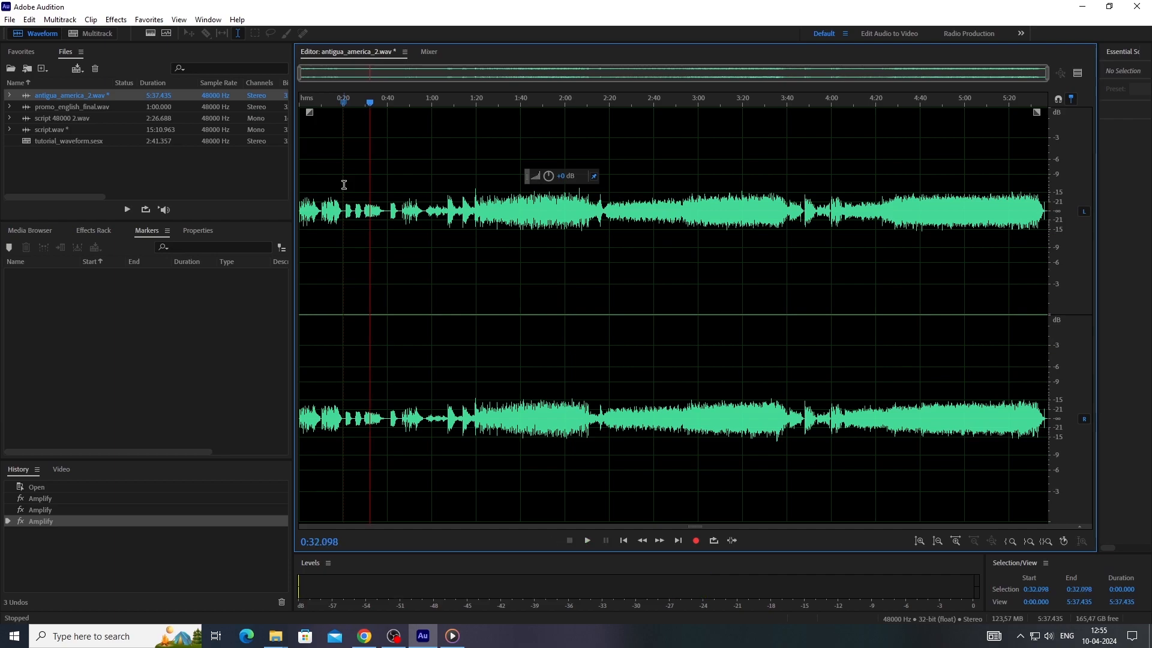
pyautogui.press('=')
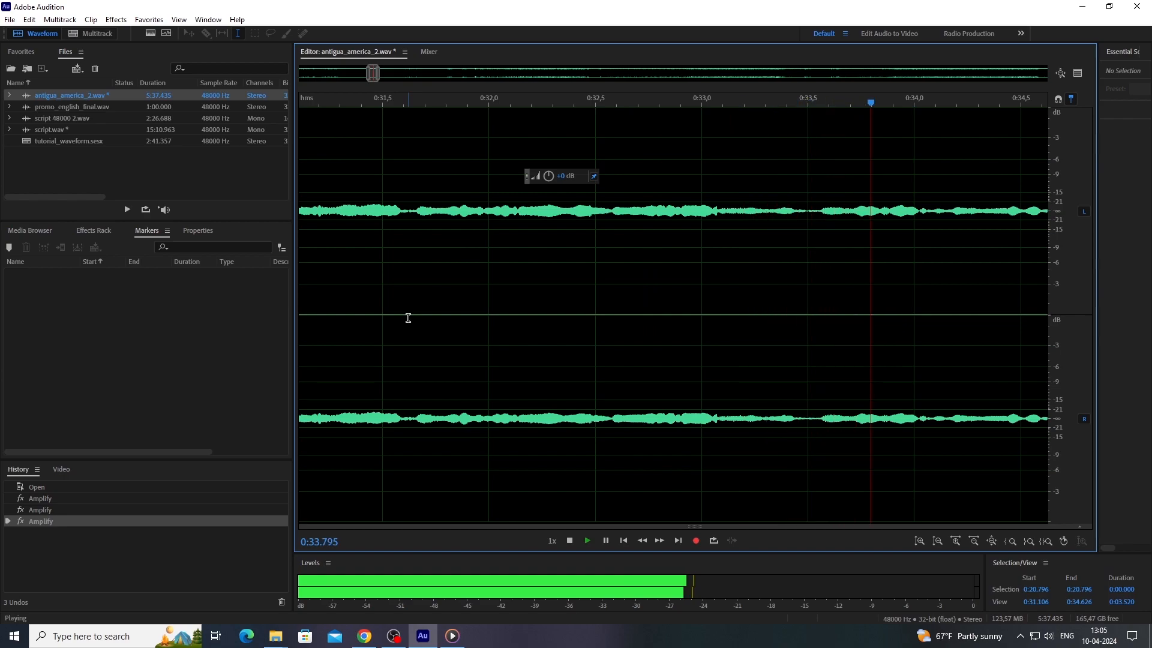
pyautogui.press('space')
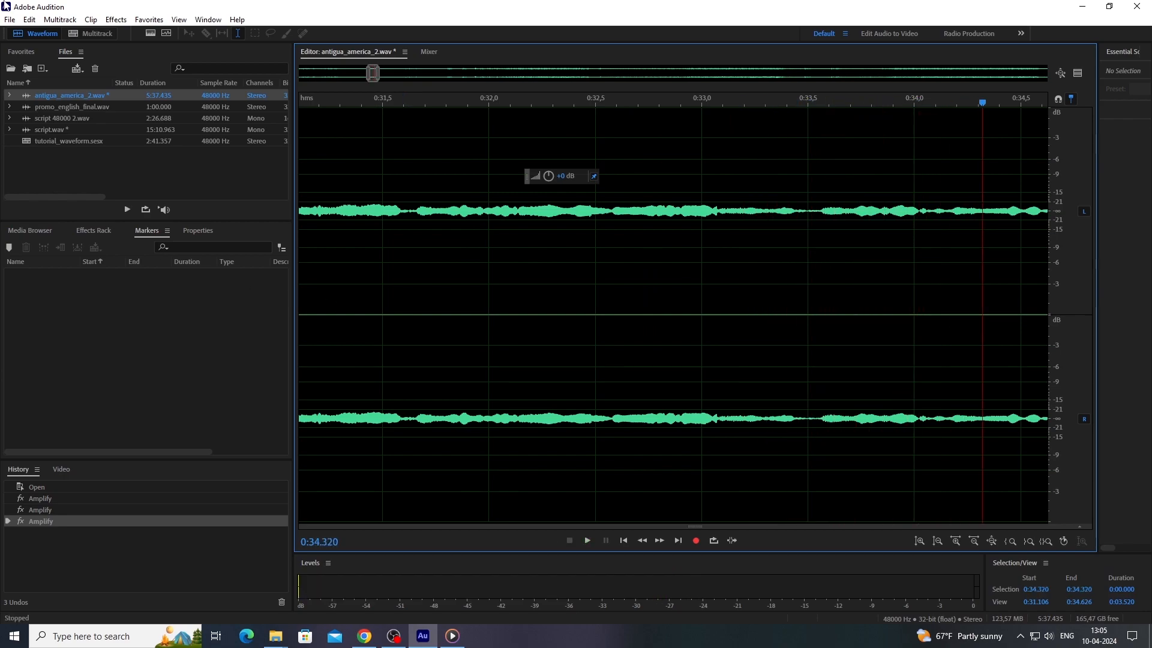
# - Set the playback scroll type to Centered for both the Waveform and Multitrack editors, and play the track from about 0:34
pyautogui.click(29, 19)
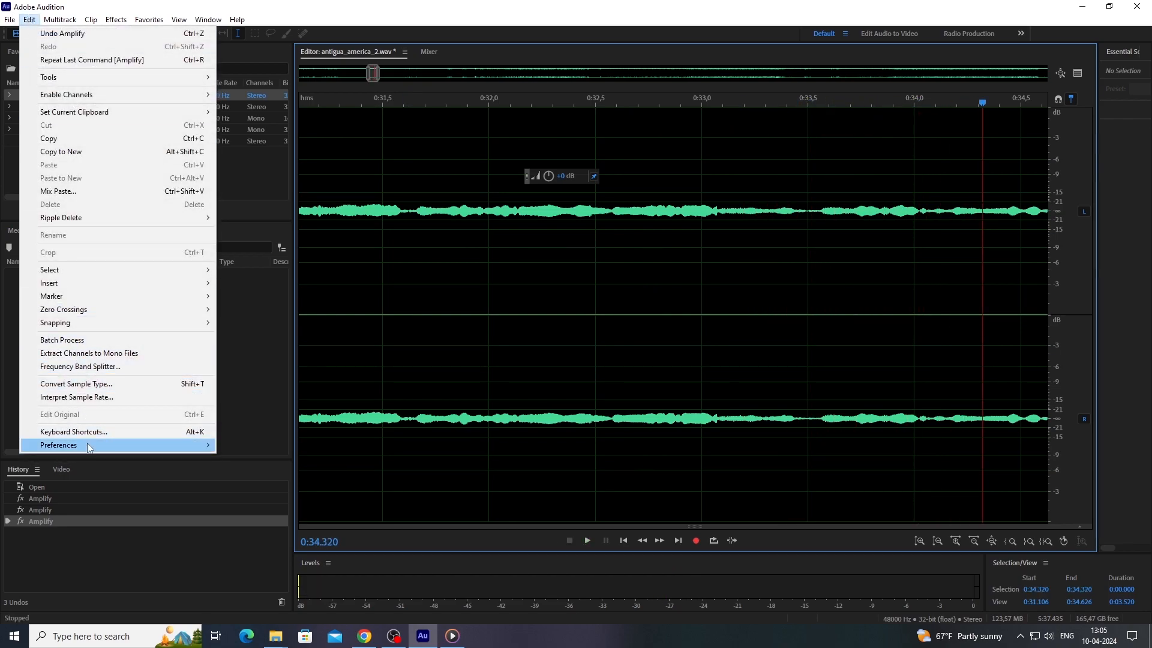
pyautogui.moveTo(88, 447)
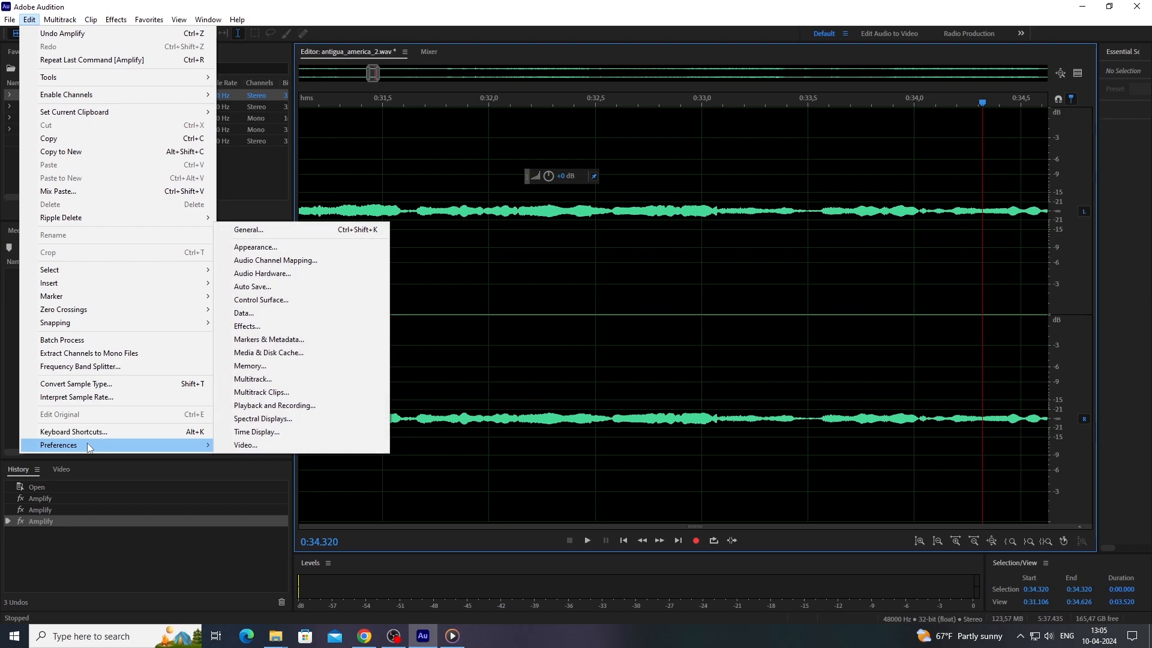
pyautogui.click(296, 407)
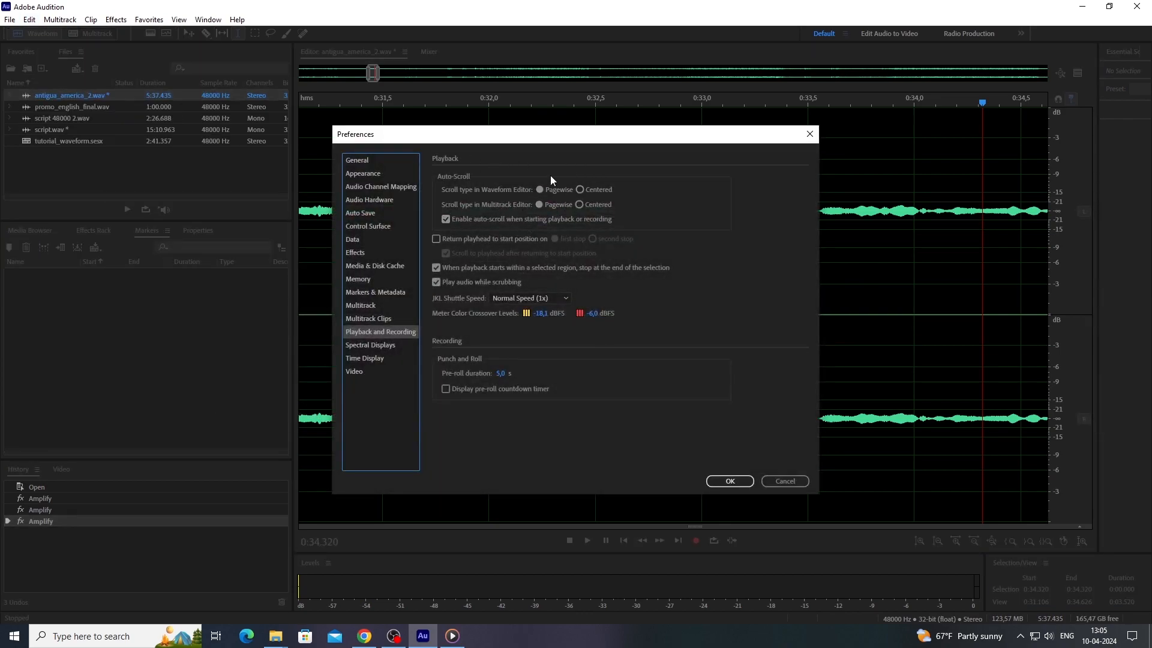
pyautogui.click(579, 190)
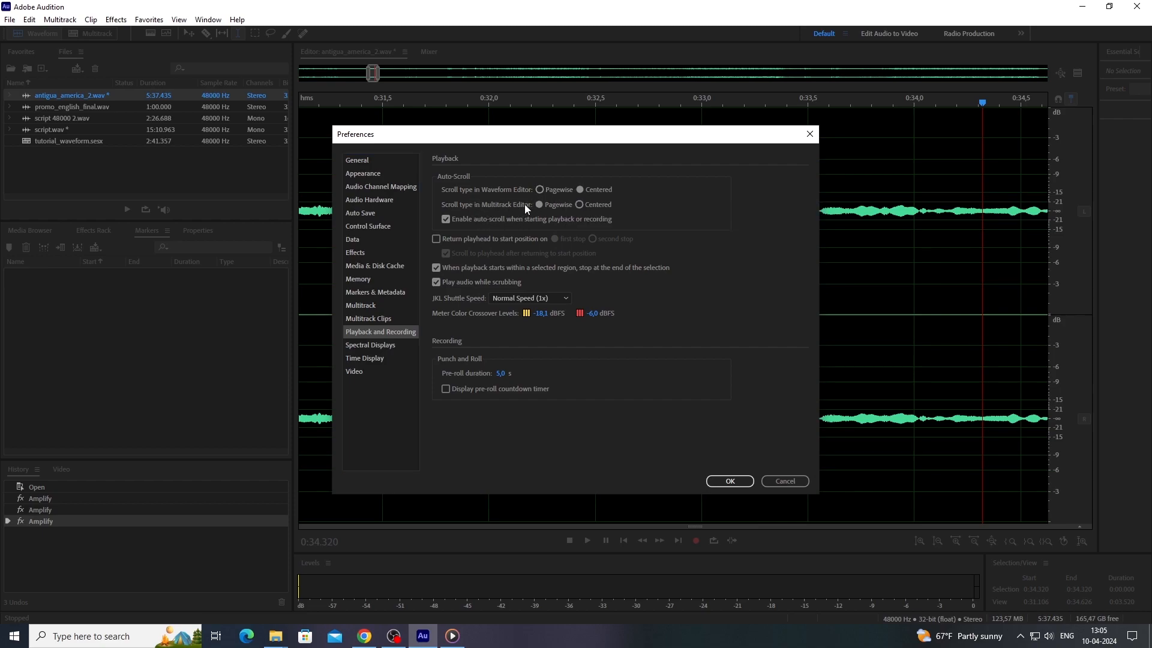
pyautogui.click(580, 205)
pyautogui.click(730, 481)
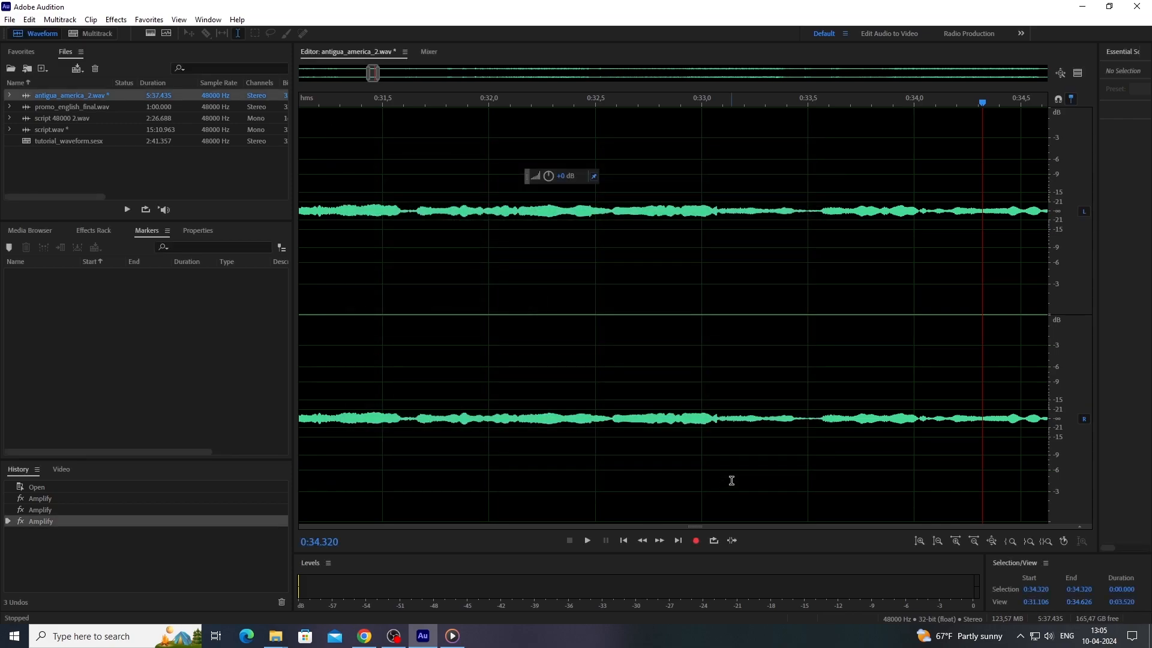
pyautogui.press('space')
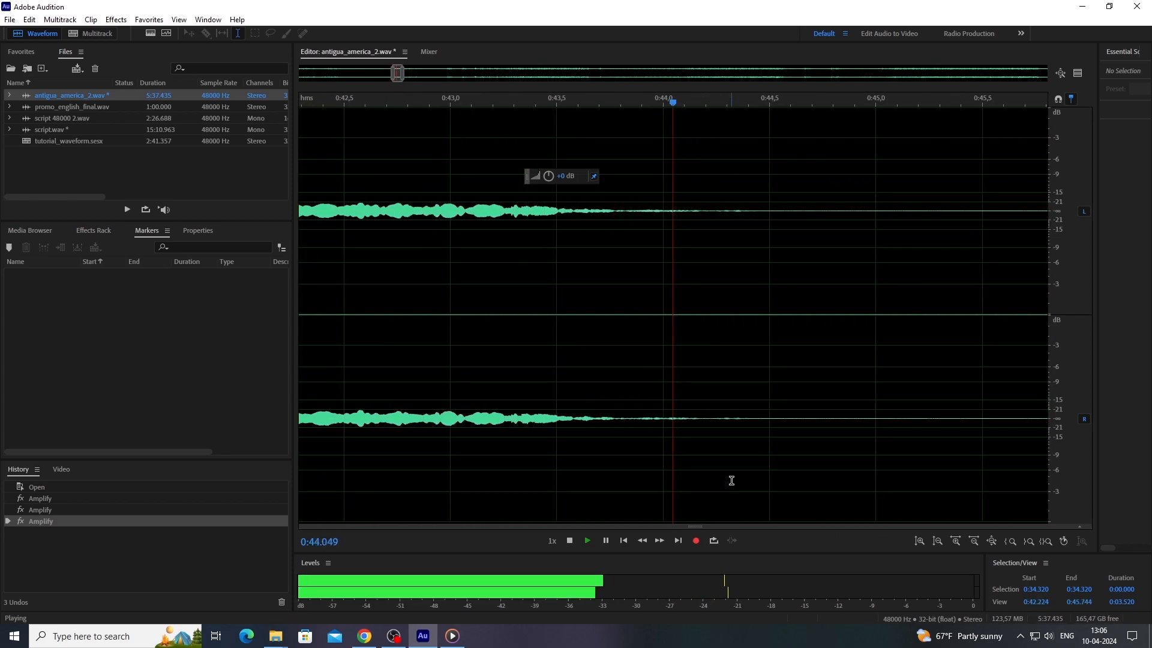
pyautogui.press('space')
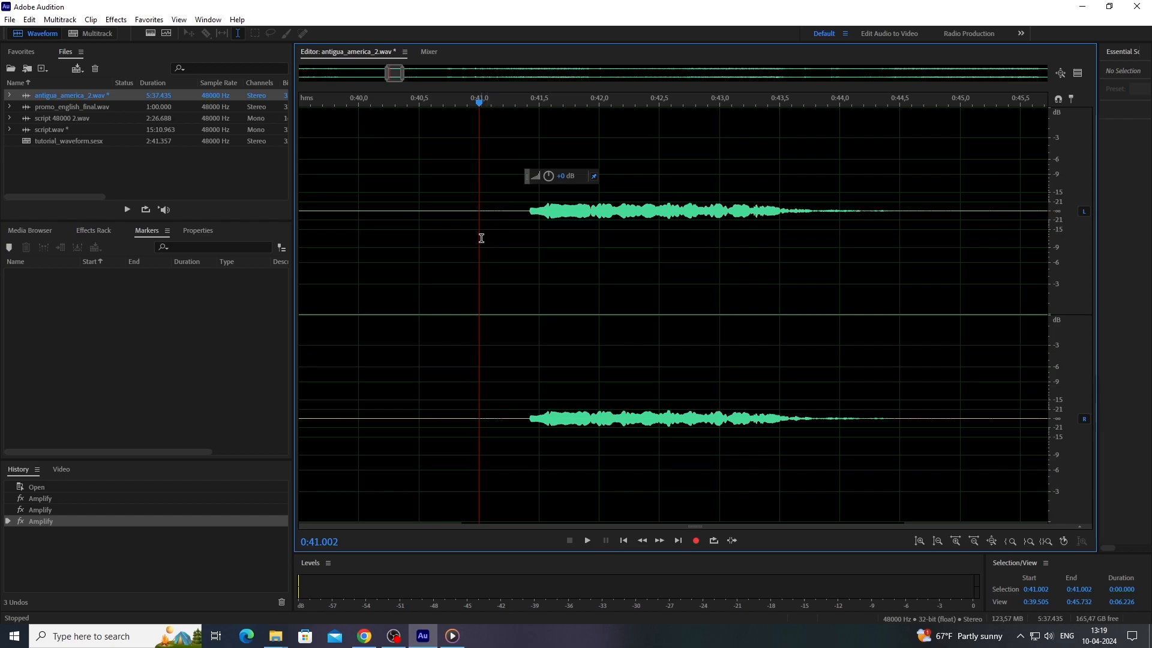
# - Select the passage from about 0:41.0 to 0:44.5 in antigua_america_2.wav, play it once, and play it with looping enabled
pyautogui.moveTo(479, 236); pyautogui.dragTo(900, 251)
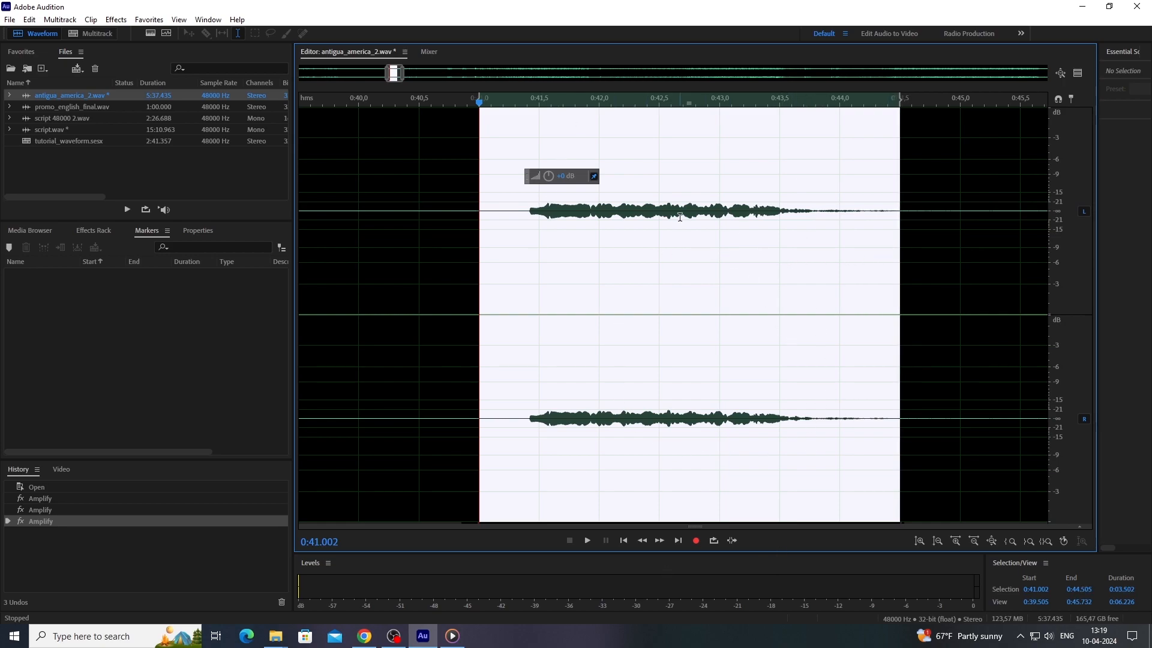
pyautogui.press('space')
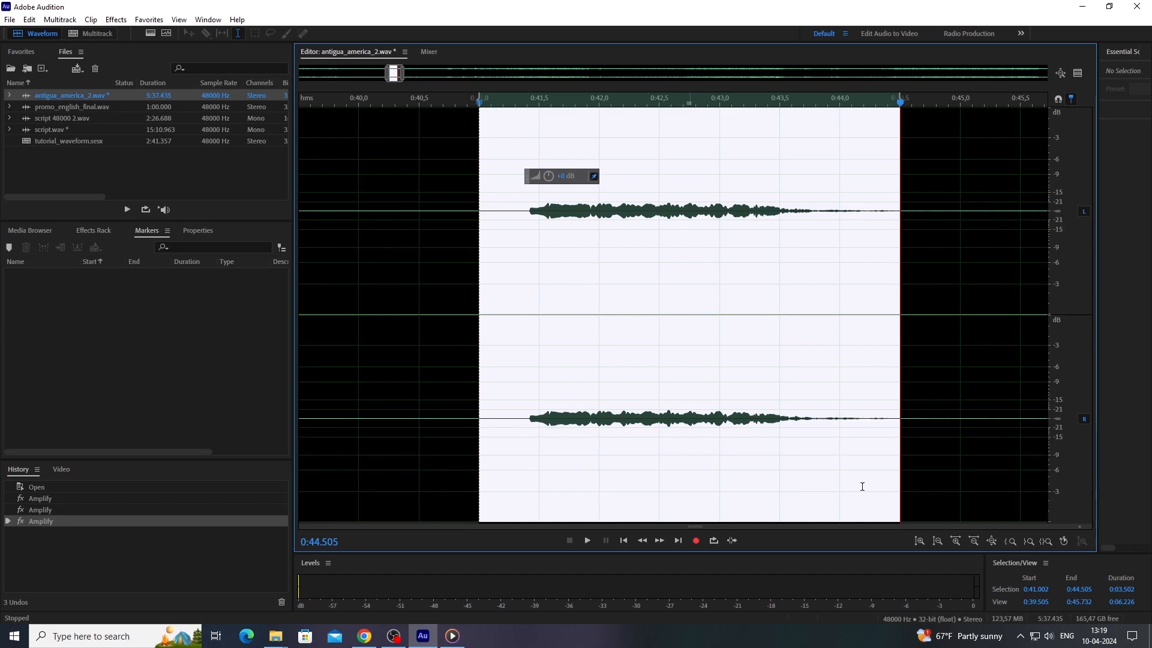
pyautogui.click(714, 540)
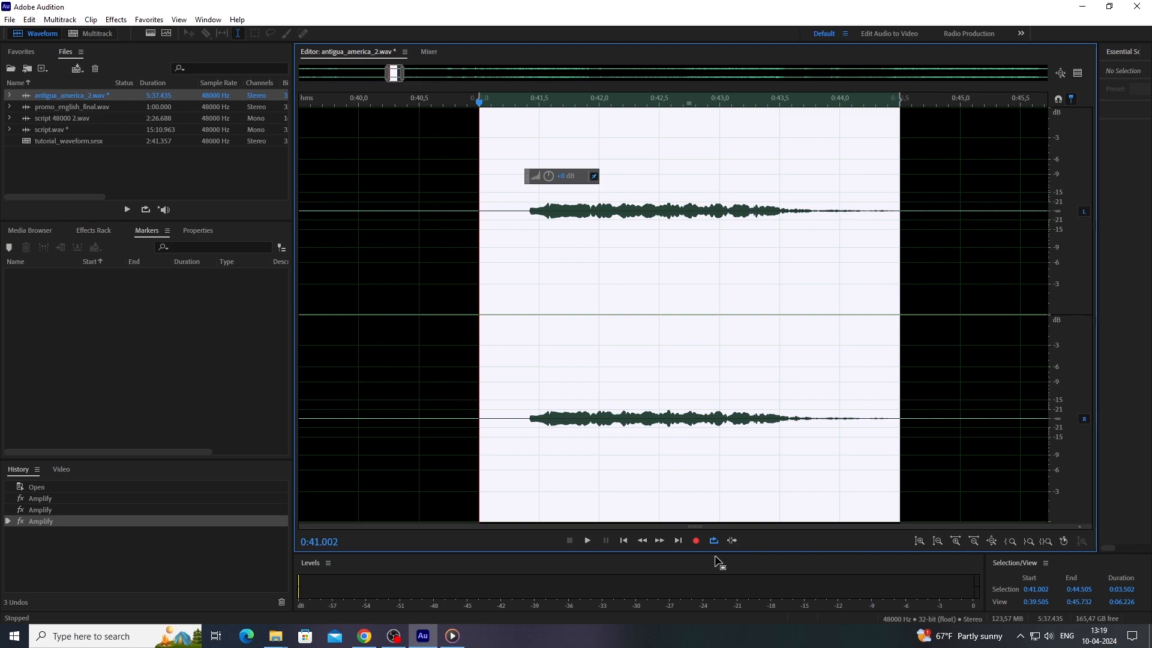
pyautogui.click(714, 541)
pyautogui.click(714, 541)
pyautogui.press('space')
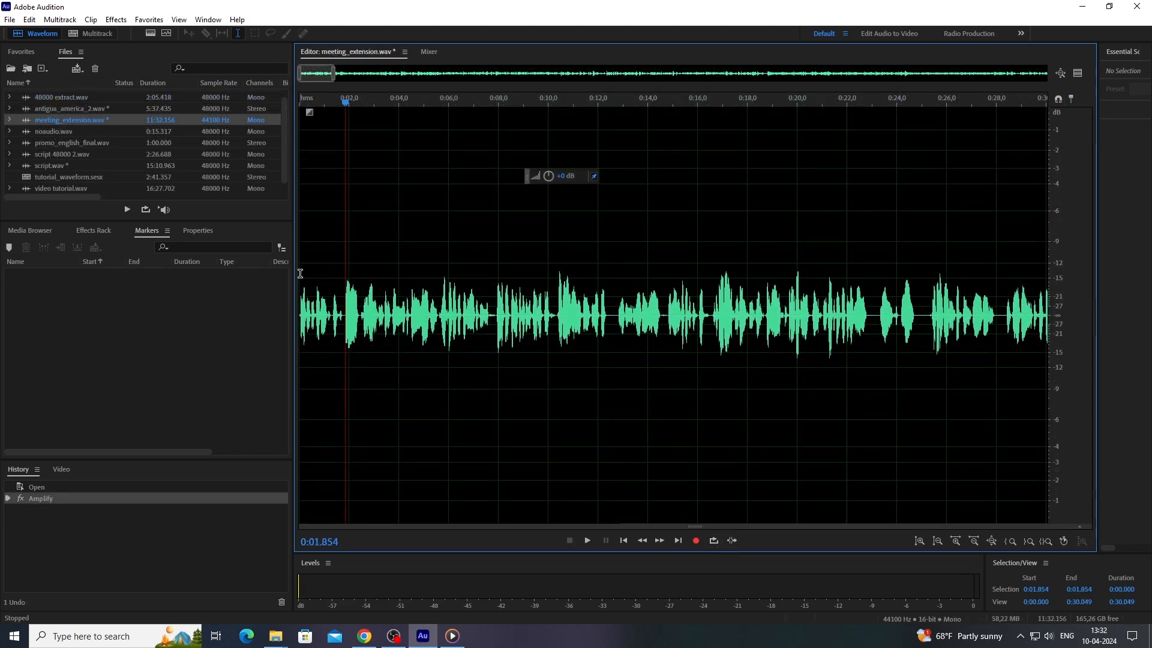
# - Select and play the first 5.6 seconds or so of meeting_extension.wav, and do the same with about its first 8 seconds
pyautogui.moveTo(299, 273); pyautogui.dragTo(439, 281)
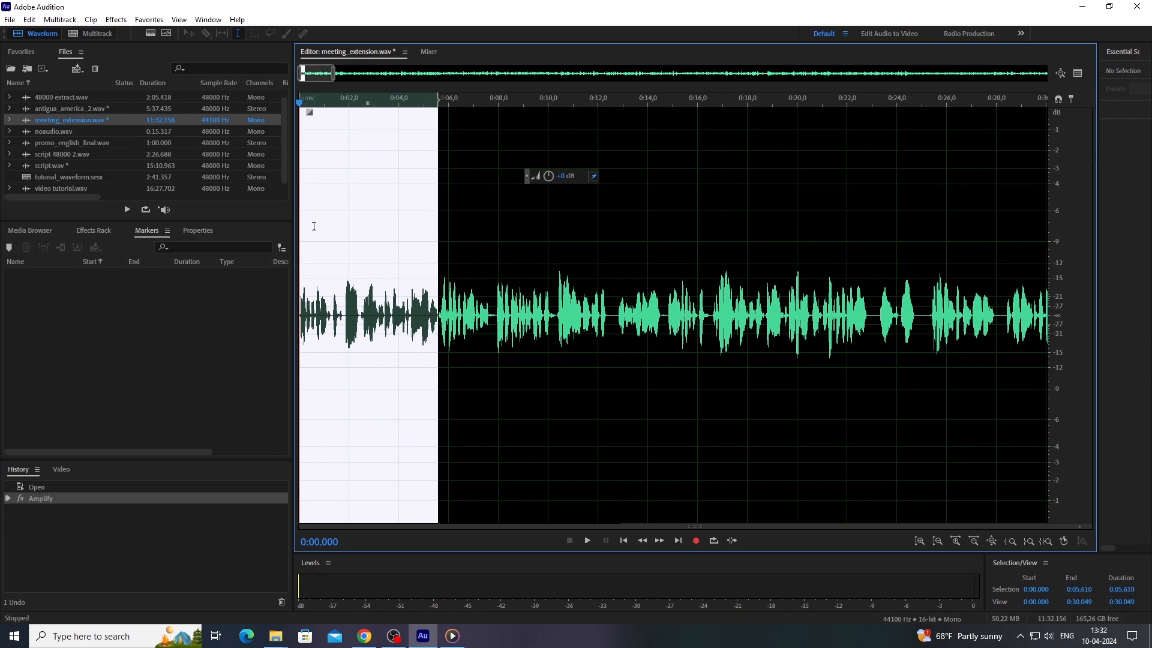
pyautogui.press('space')
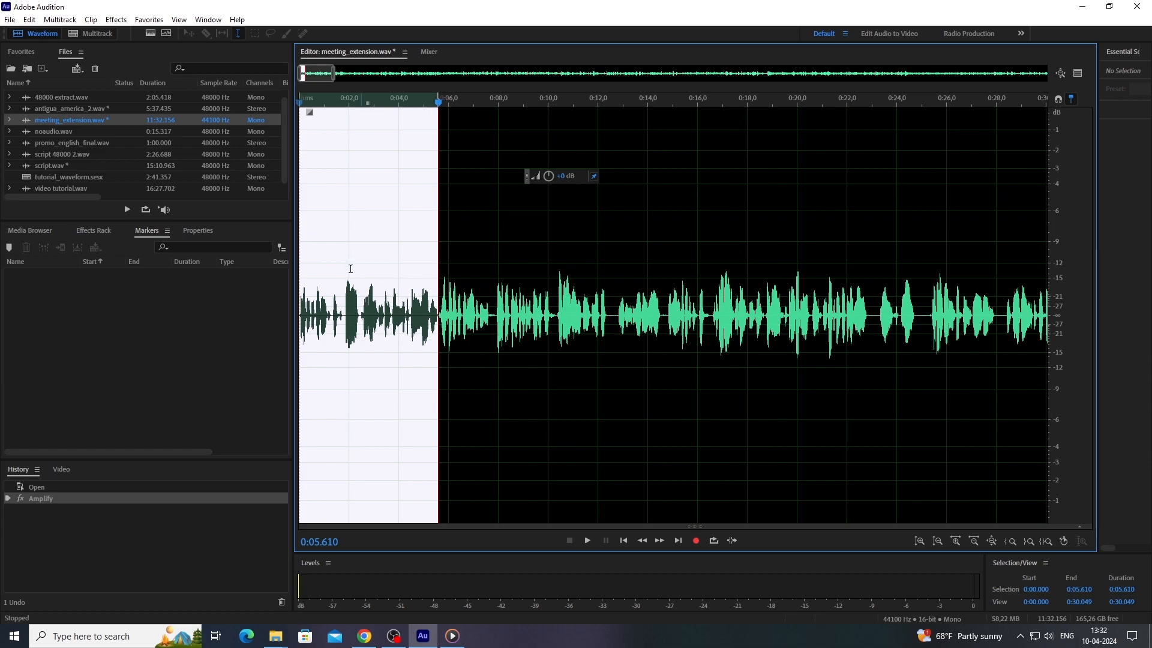
pyautogui.moveTo(498, 310); pyautogui.dragTo(242, 318)
pyautogui.press('space')
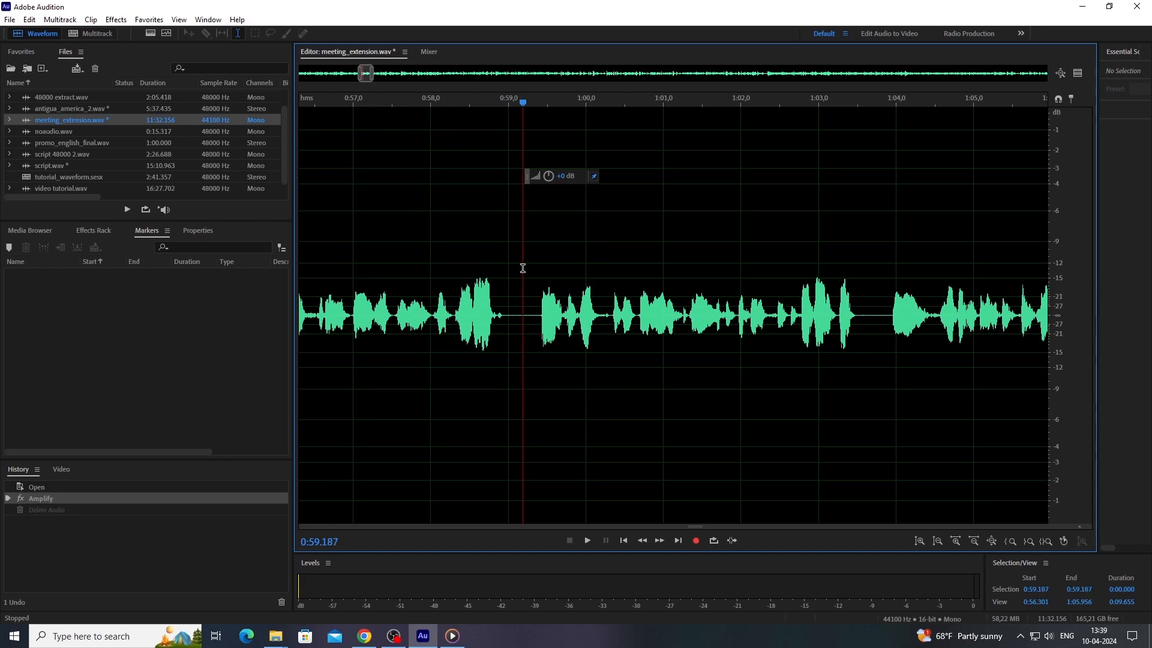
# - Delete the short passage from about 0:59.187 to 0:59.721 in meeting_extension.wav and play across the cut from about 0:58.3
pyautogui.moveTo(524, 278); pyautogui.dragTo(564, 305)
pyautogui.press('space')
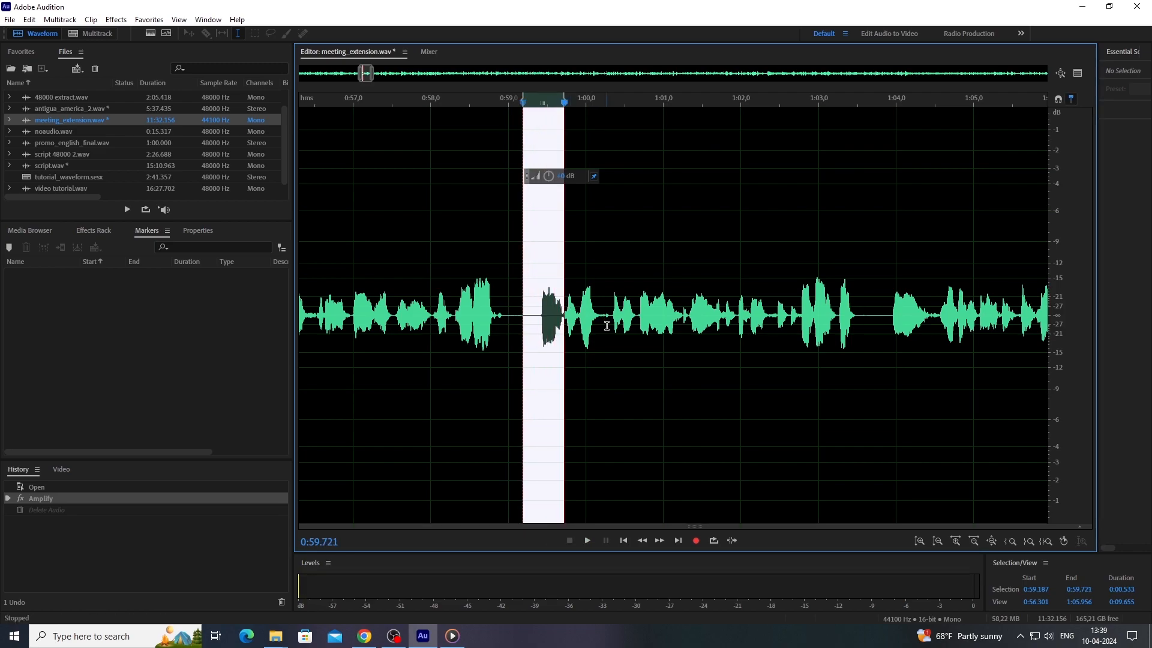
pyautogui.press('Delete')
pyautogui.click(451, 265)
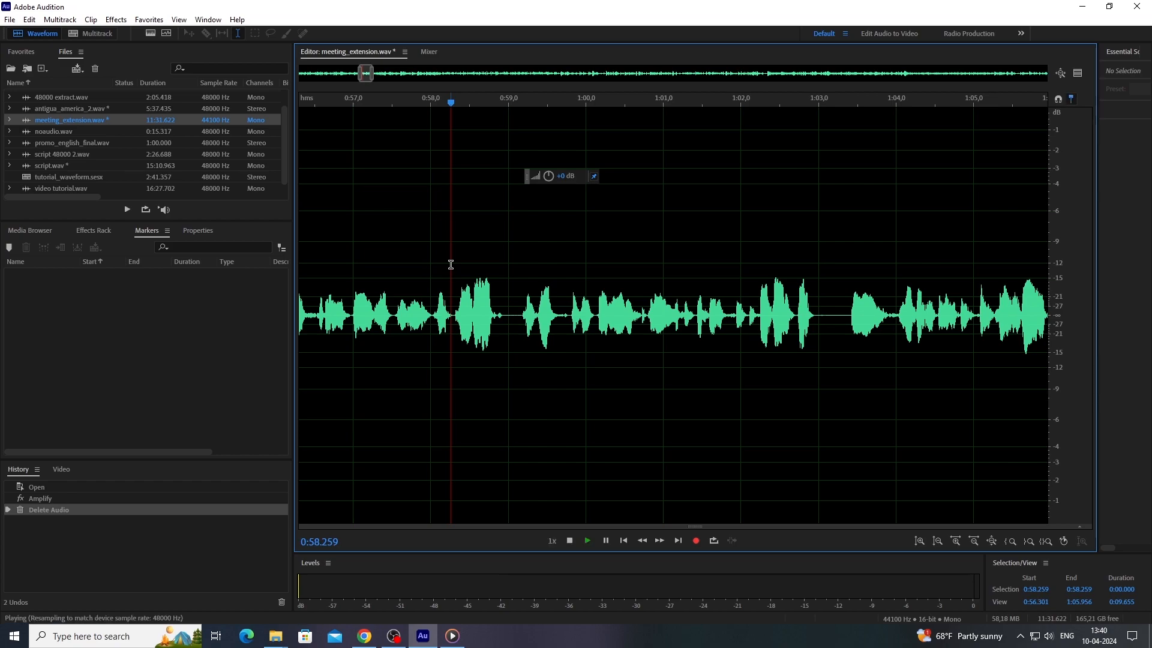
pyautogui.press('space')
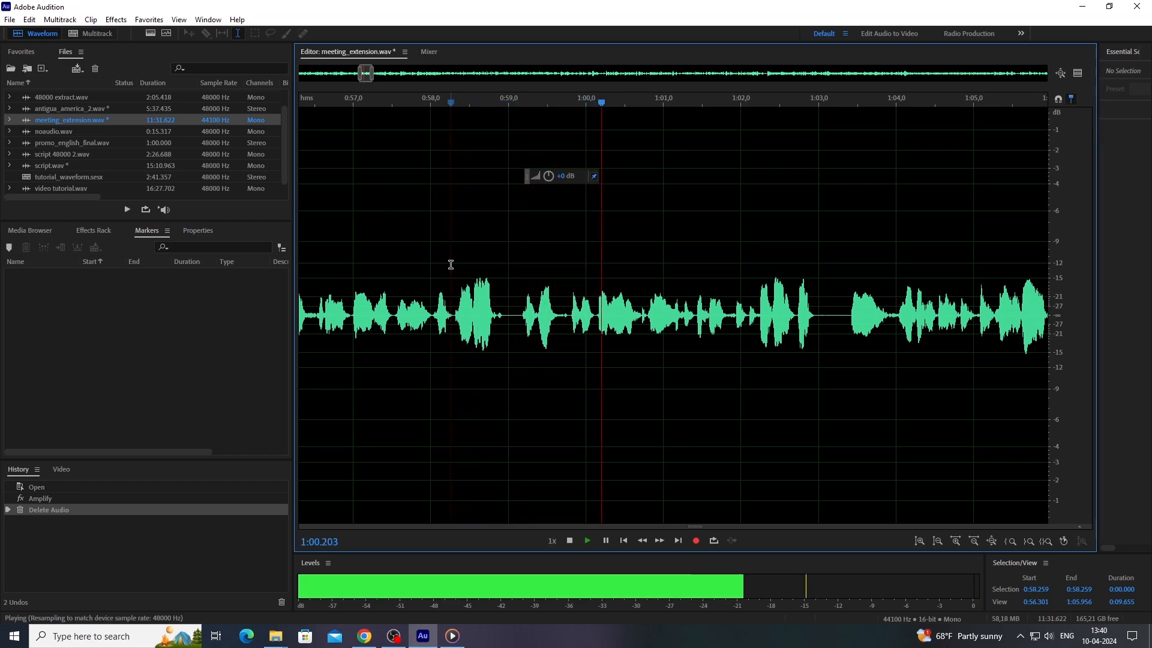
pyautogui.press('space')
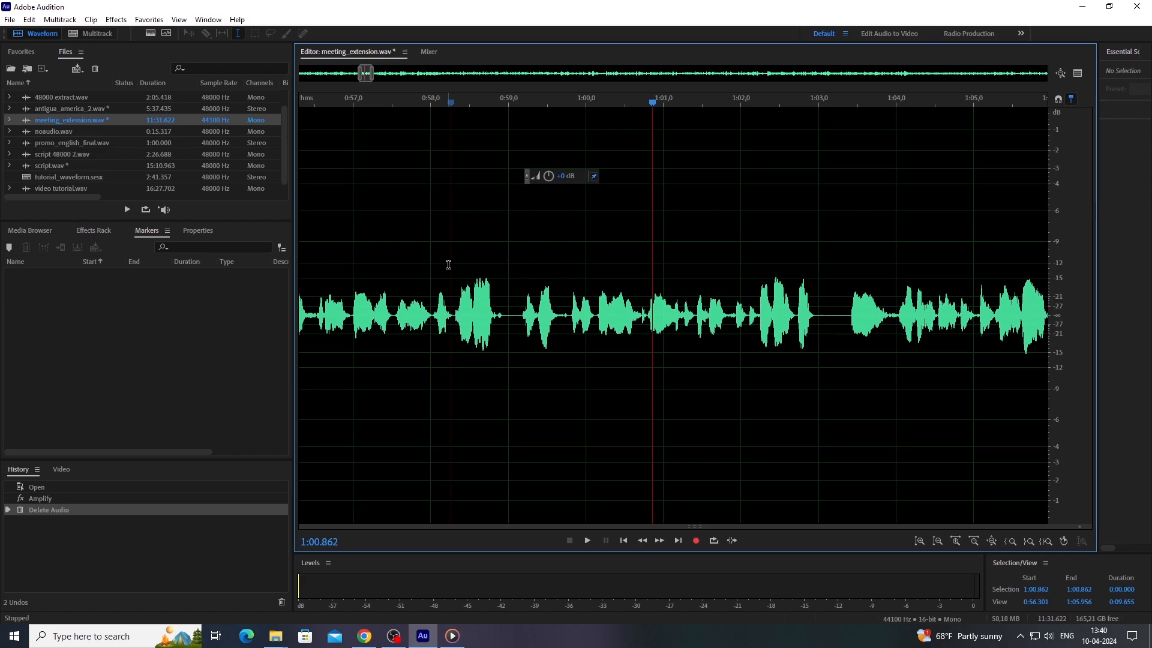
# - Undo the audio deletion, clear the selection, and play the restored passage from about 0:58.2
pyautogui.click(519, 267)
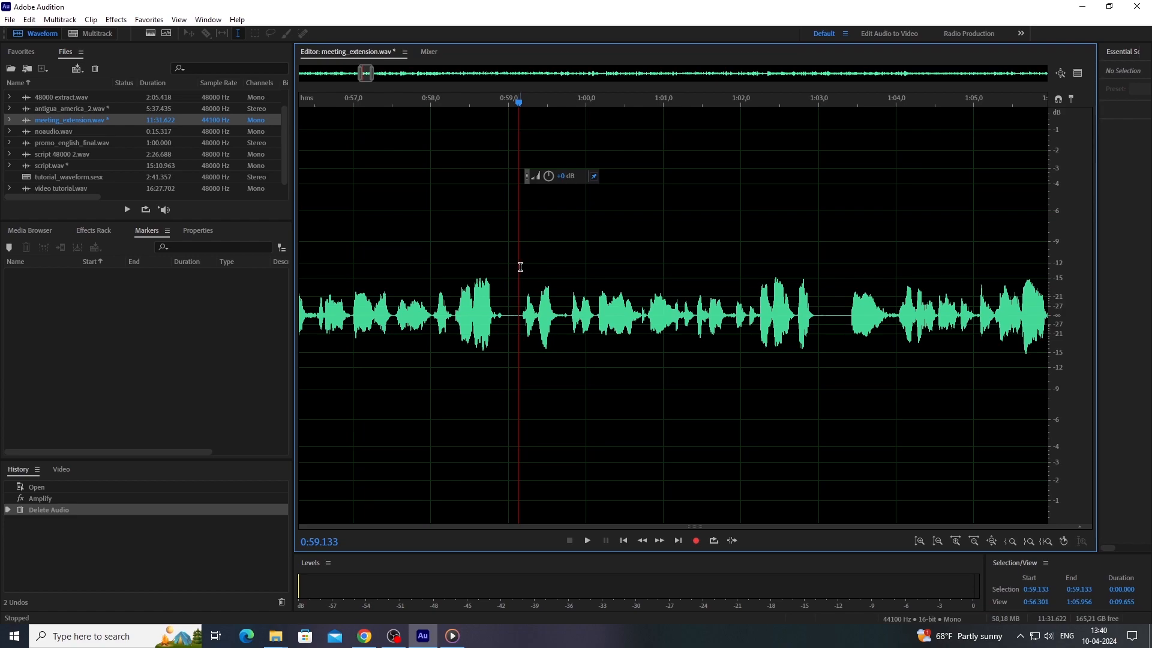
pyautogui.hotkey('ctrl', 'z')
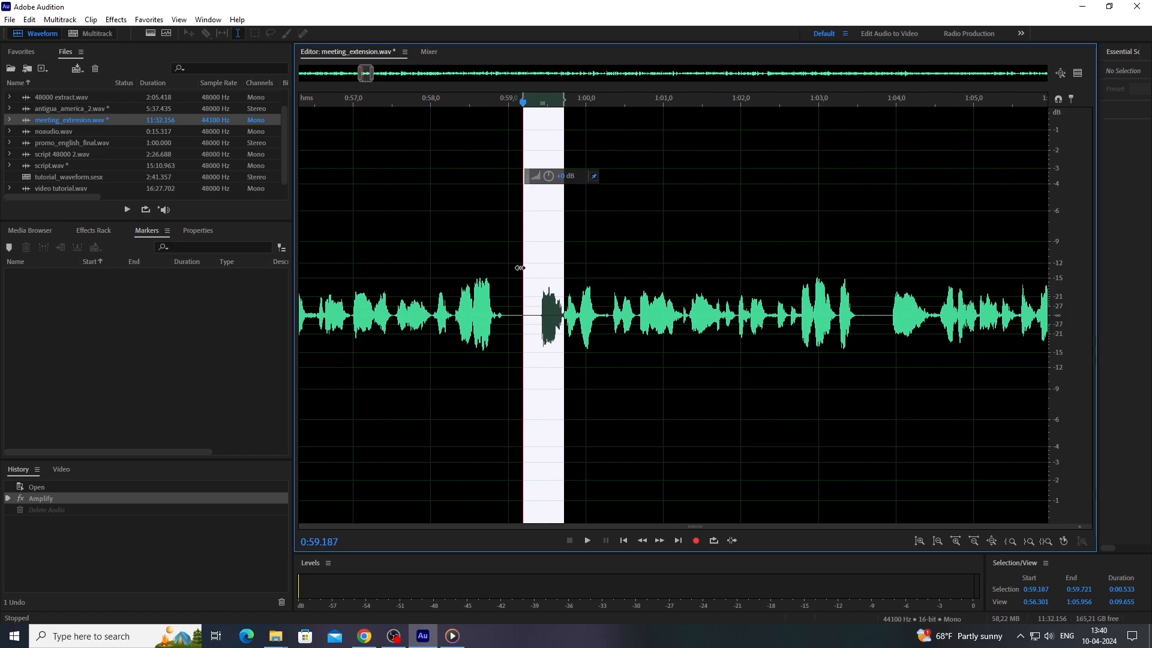
pyautogui.click(580, 363)
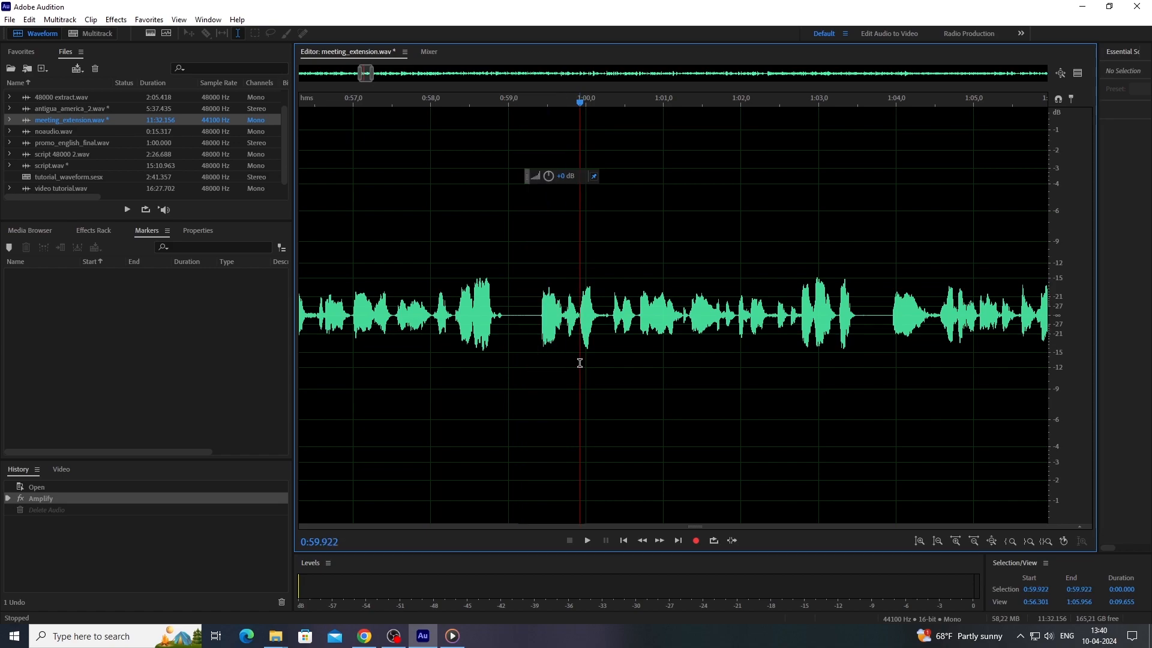
pyautogui.click(448, 276)
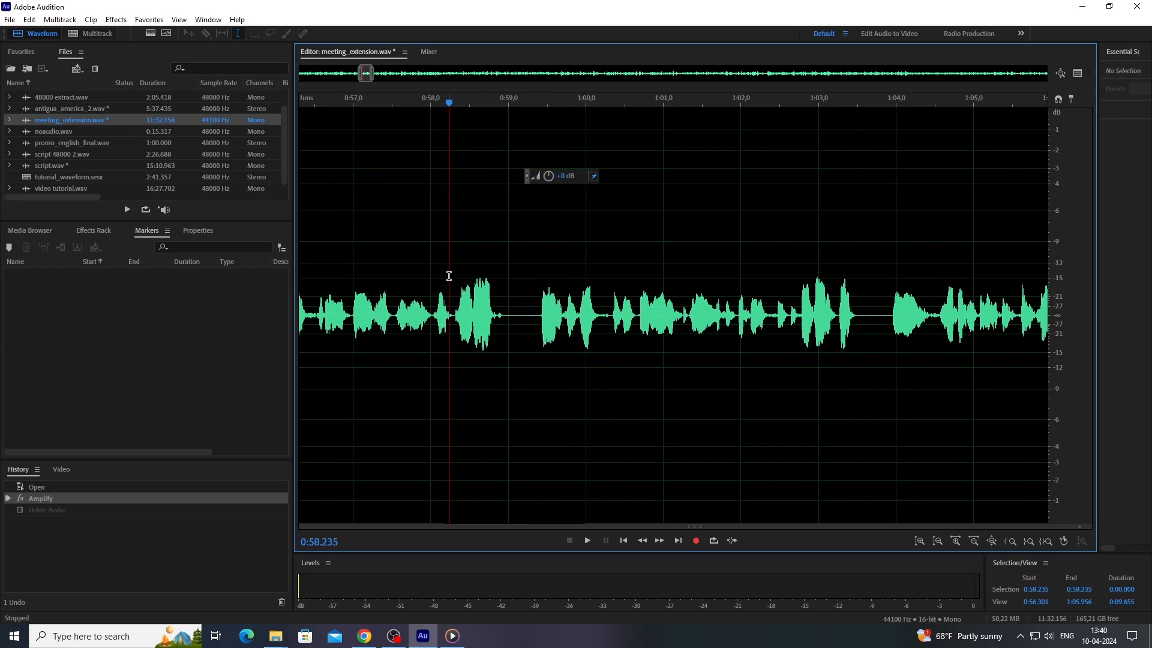
pyautogui.press('space')
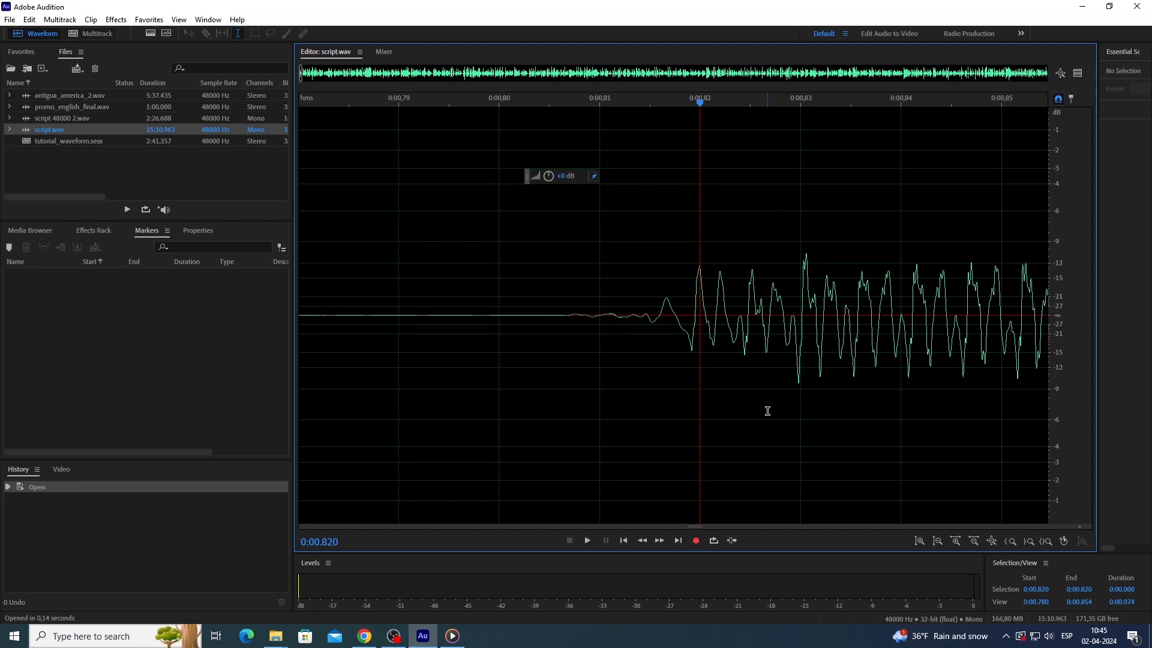
# - Select one wave cycle in script.wav, from the peak at about 0:00.820 to the next peak at about 0:00.822
pyautogui.scroll(5, 767, 411)
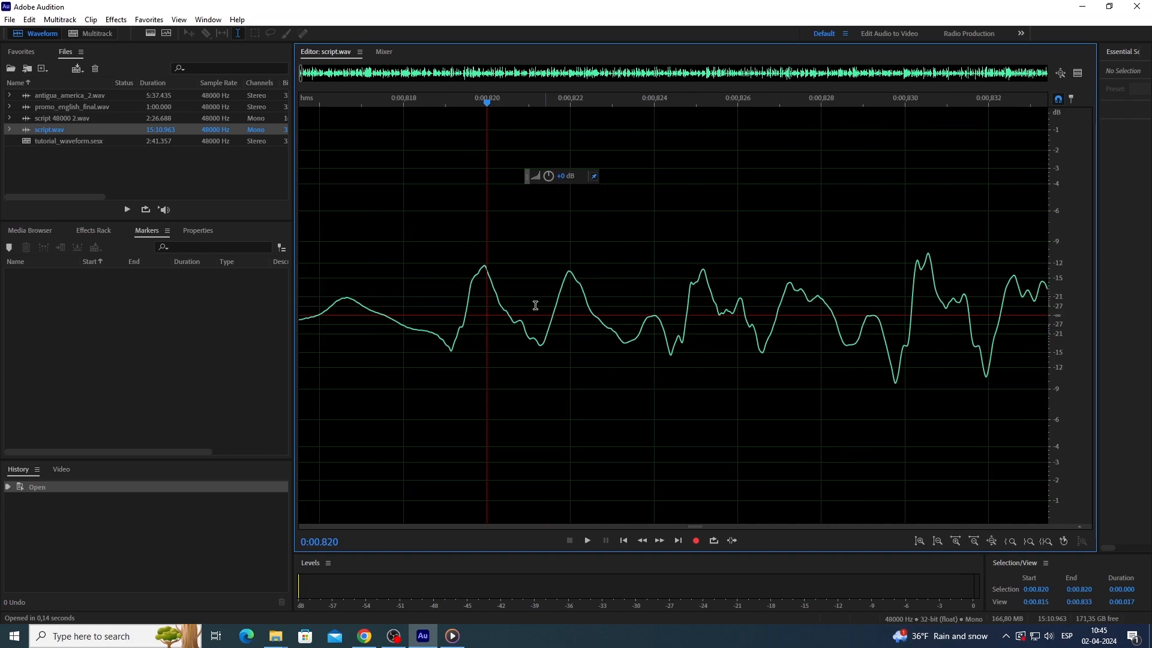
pyautogui.click(485, 271)
pyautogui.moveTo(485, 270); pyautogui.dragTo(570, 273)
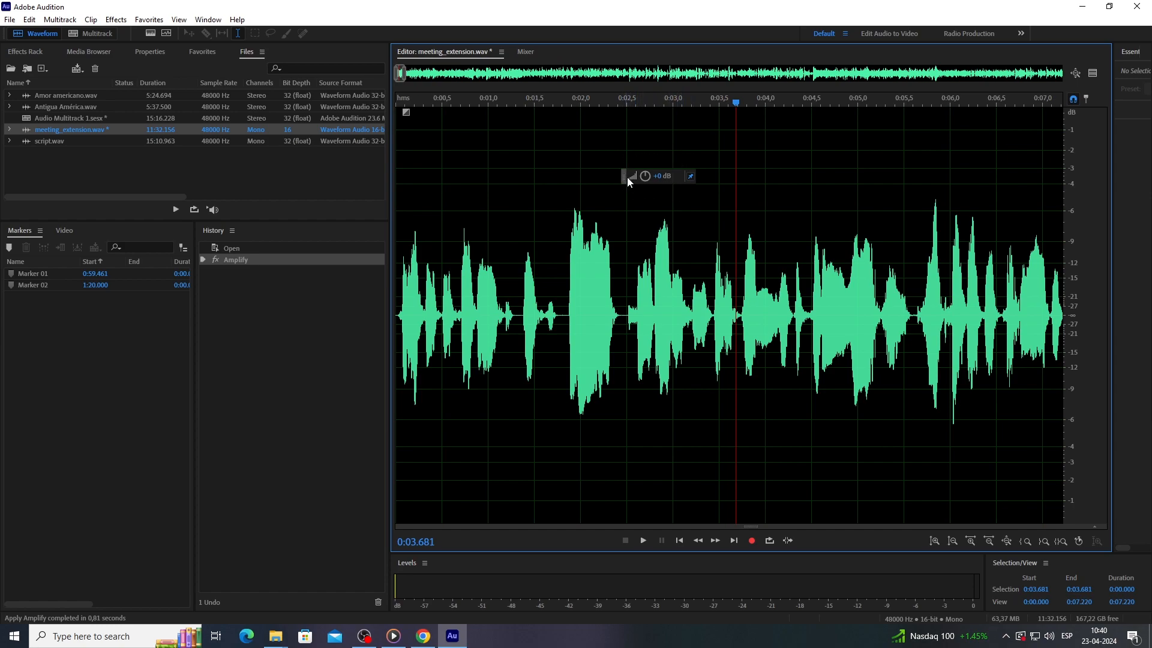
# - Lower the overall volume of meeting_extension.wav slightly, and raise the volume of only its first 1.74 seconds
pyautogui.moveTo(648, 177)
pyautogui.mouseDown()
pyautogui.moveTo(657, 175)
pyautogui.moveTo(632, 175)
pyautogui.mouseUp()
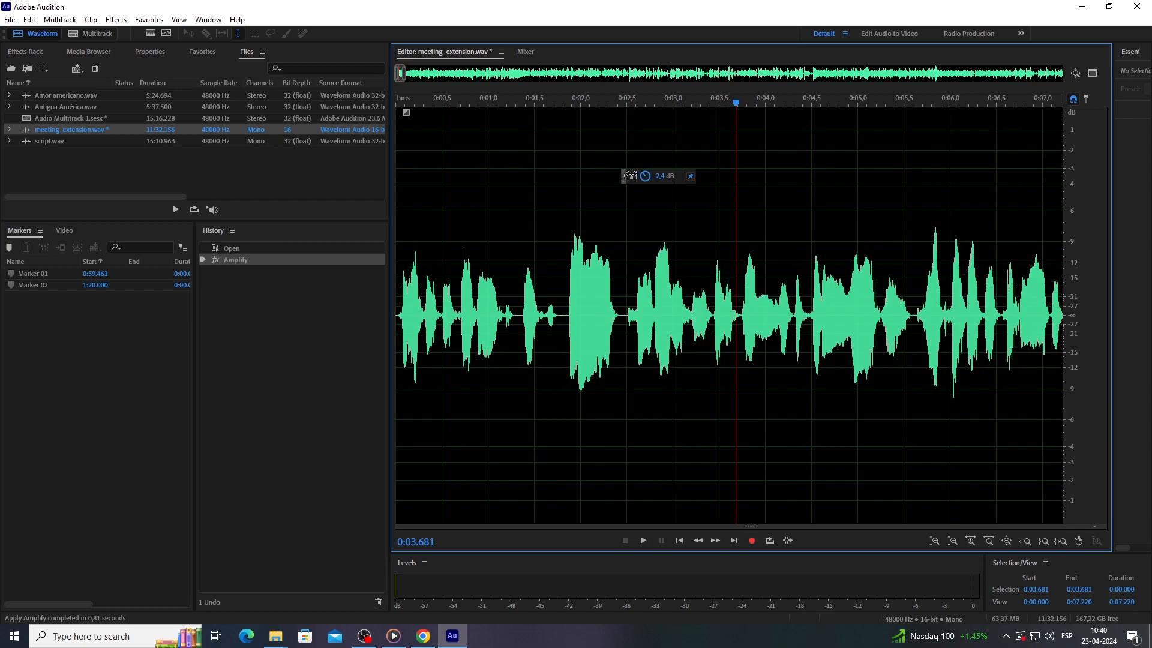
pyautogui.moveTo(631, 175); pyautogui.dragTo(642, 174)
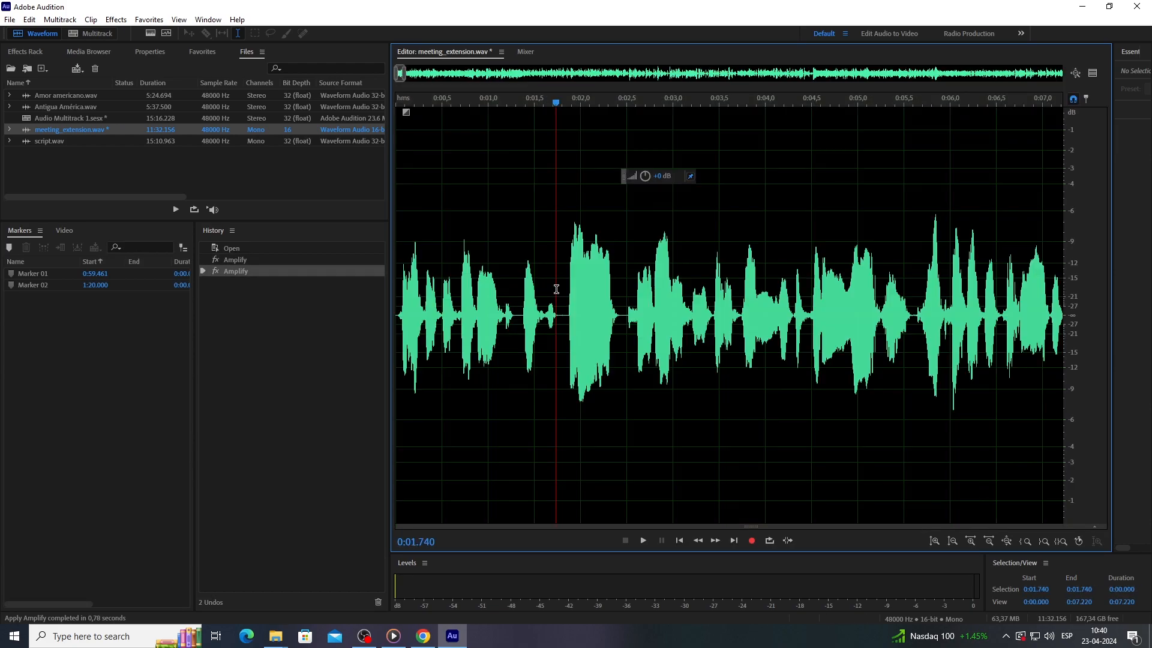
pyautogui.moveTo(555, 288); pyautogui.dragTo(381, 290)
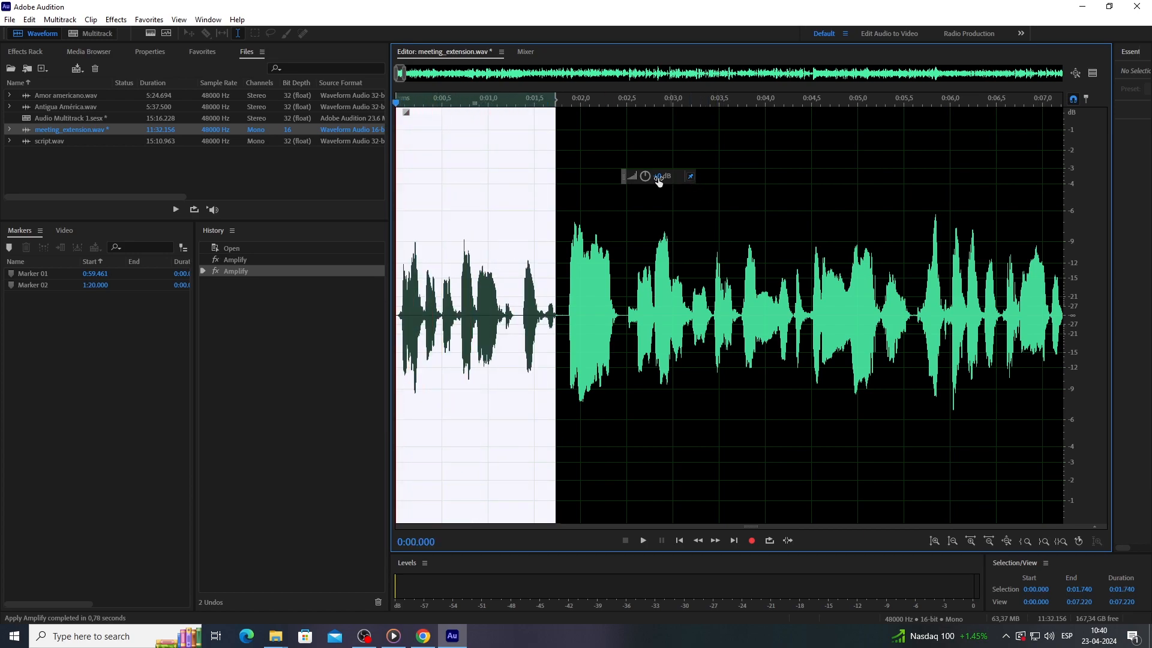
pyautogui.moveTo(646, 177)
pyautogui.mouseDown()
pyautogui.moveTo(663, 175)
pyautogui.moveTo(647, 176)
pyautogui.mouseUp()
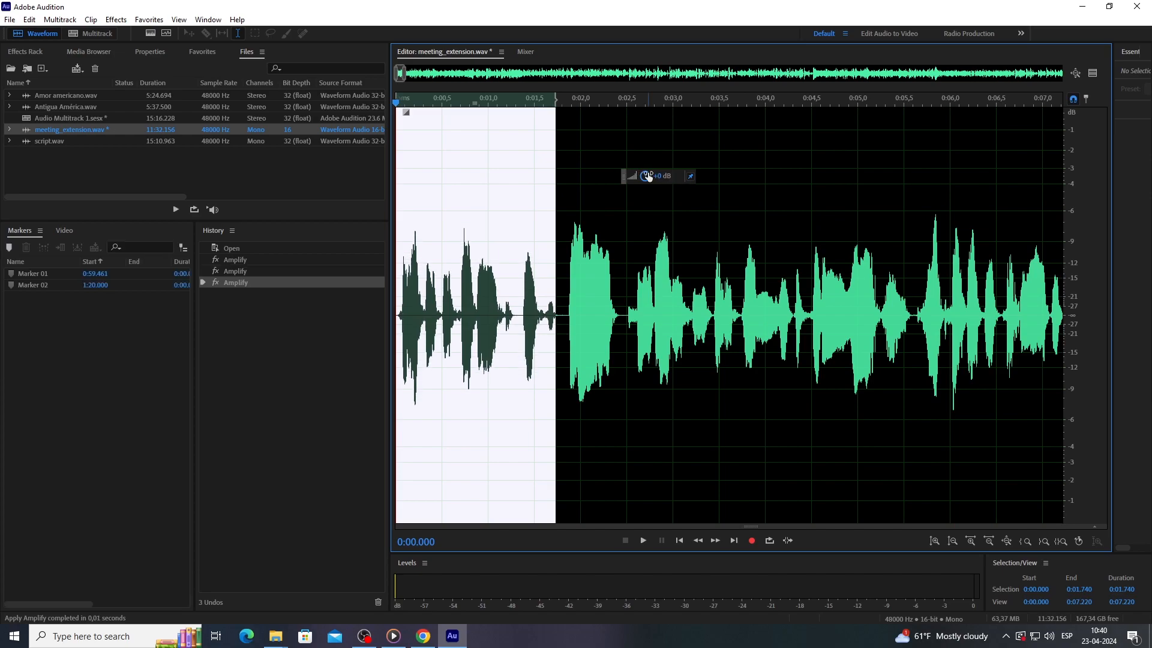
pyautogui.click(650, 214)
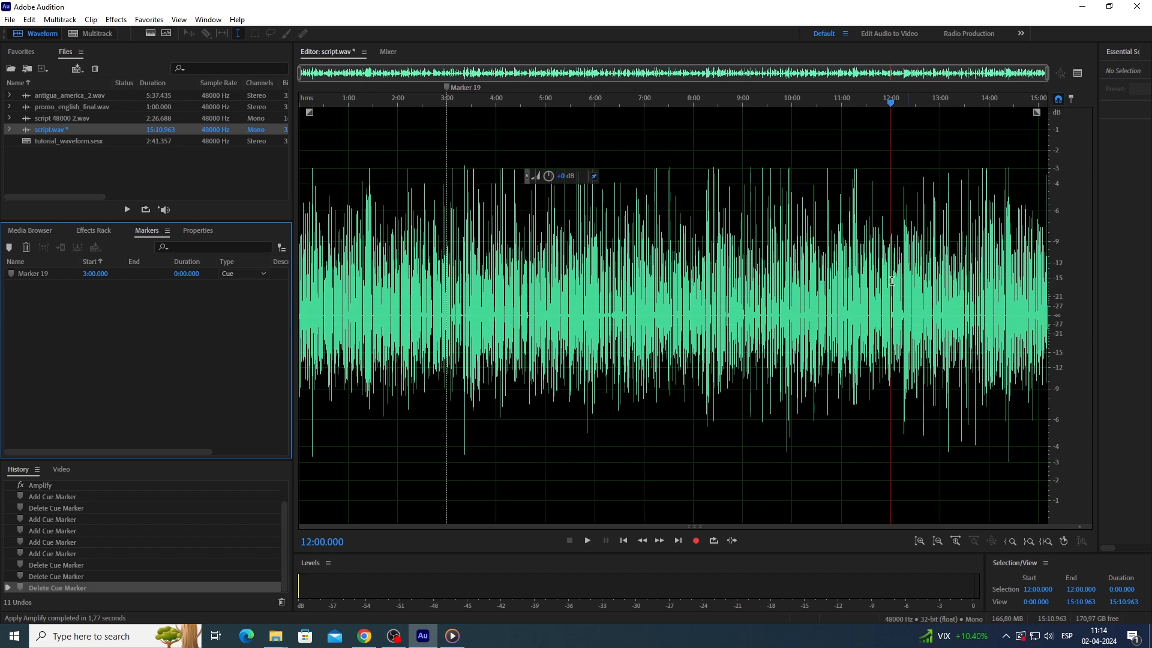
# - Place the playhead in script.wav at the 13:00 mark
pyautogui.click(940, 123)
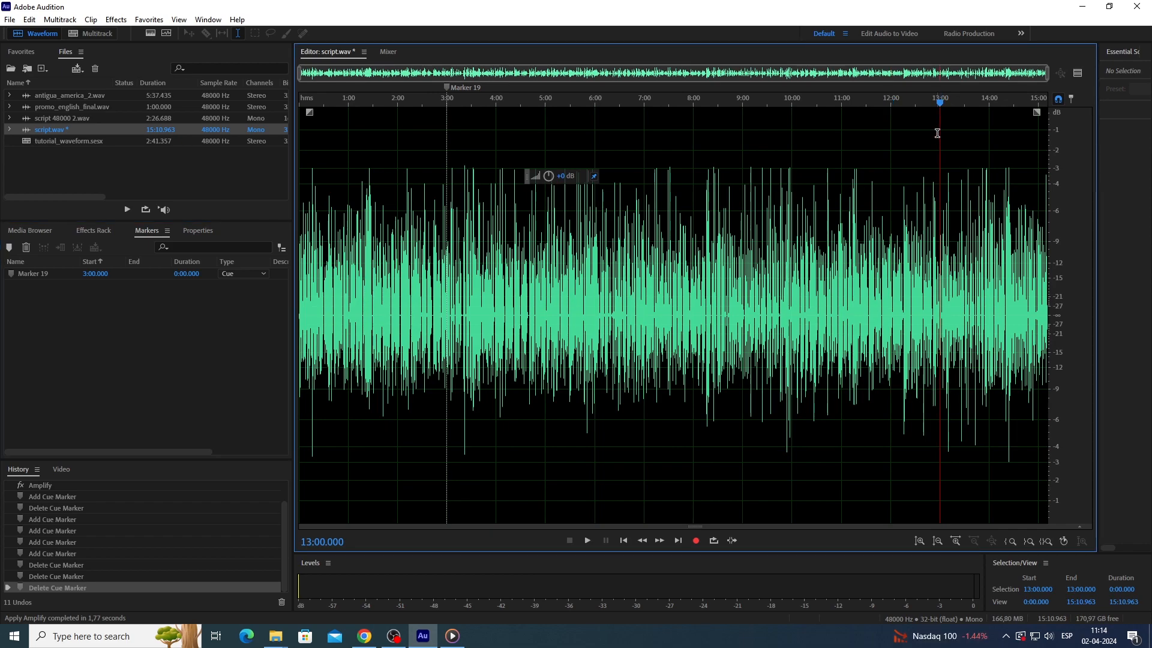
# - Add a cue marker at 13:00 in script.wav and rename it New Marker
pyautogui.press('m')
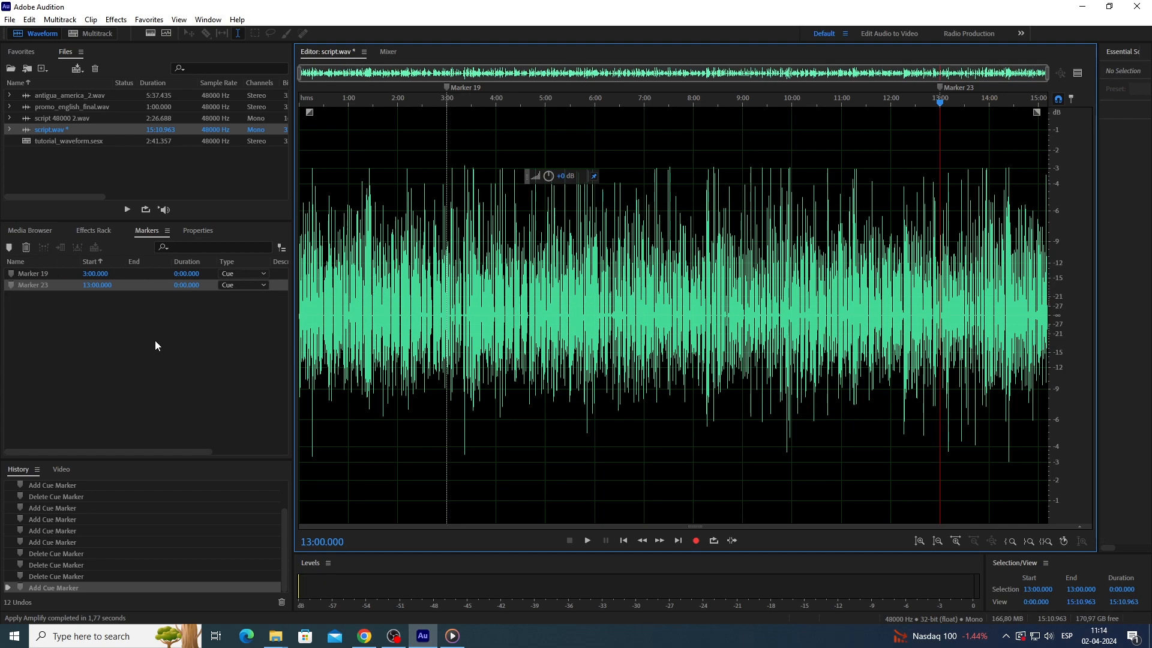
pyautogui.click(46, 284)
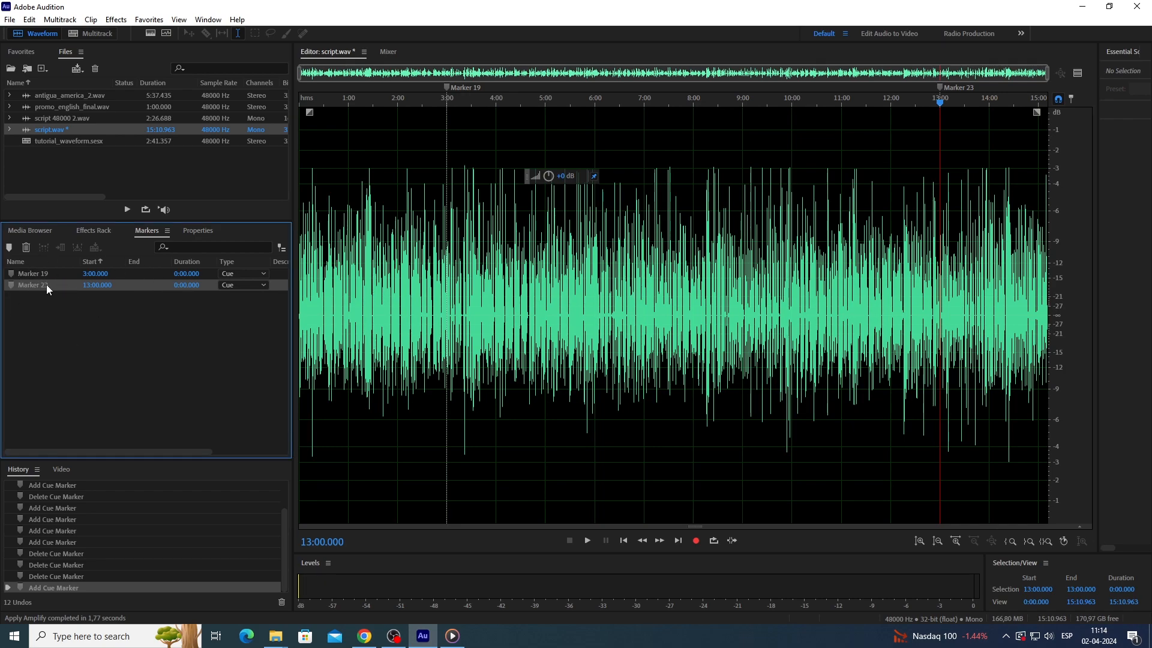
pyautogui.click(47, 285)
pyautogui.write('New Marker')
pyautogui.click(573, 445)
# - Select the audio in script.wav from 5:00 to 10:00 and add a marker covering that range
pyautogui.click(546, 124)
pyautogui.moveTo(559, 126); pyautogui.dragTo(791, 141)
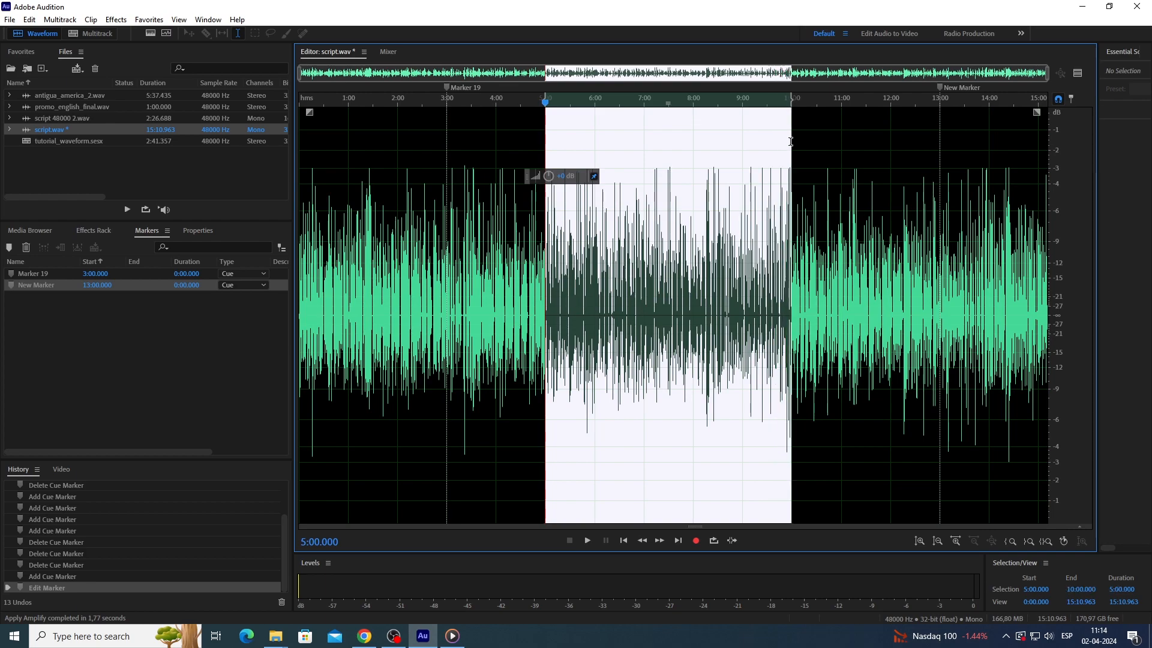
pyautogui.press('m')
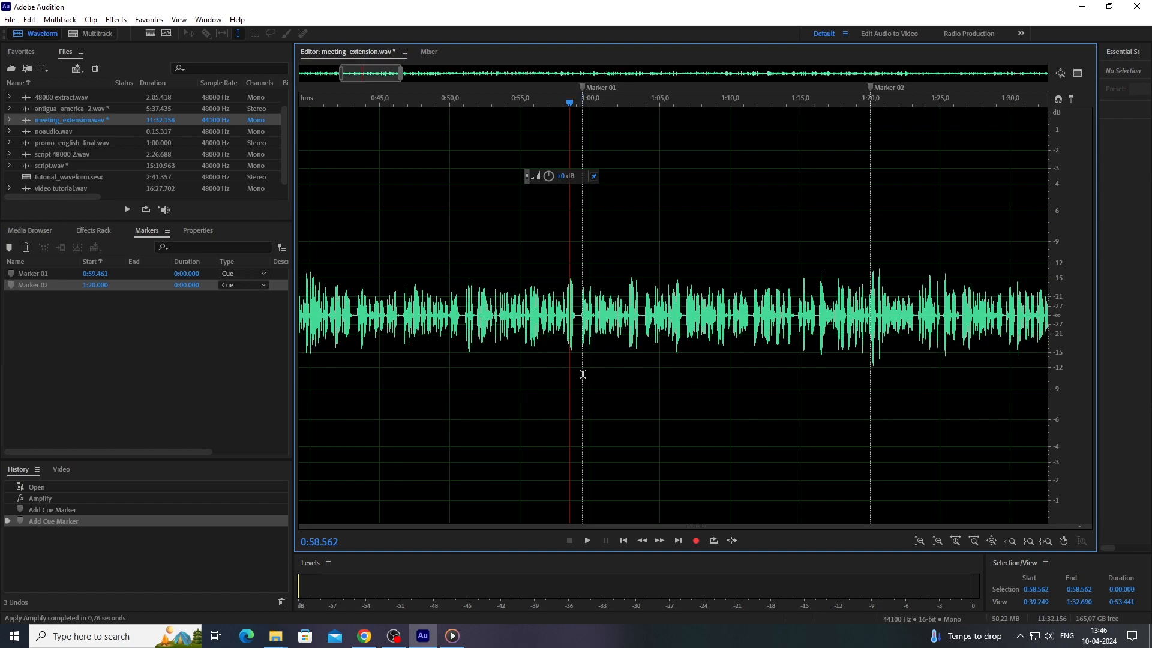
# - Turn on snapping, select the audio in meeting_extension.wav from Marker 01 to Marker 02, and clear the selection
pyautogui.click(1057, 103)
pyautogui.moveTo(582, 247); pyautogui.dragTo(868, 242)
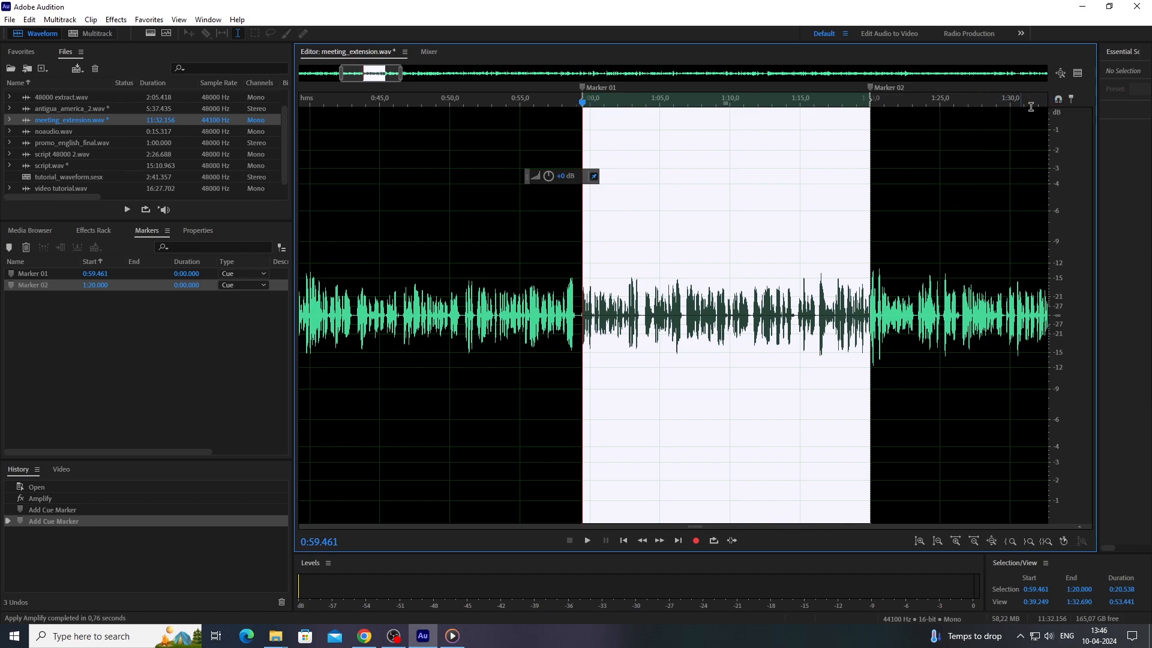
pyautogui.click(979, 167)
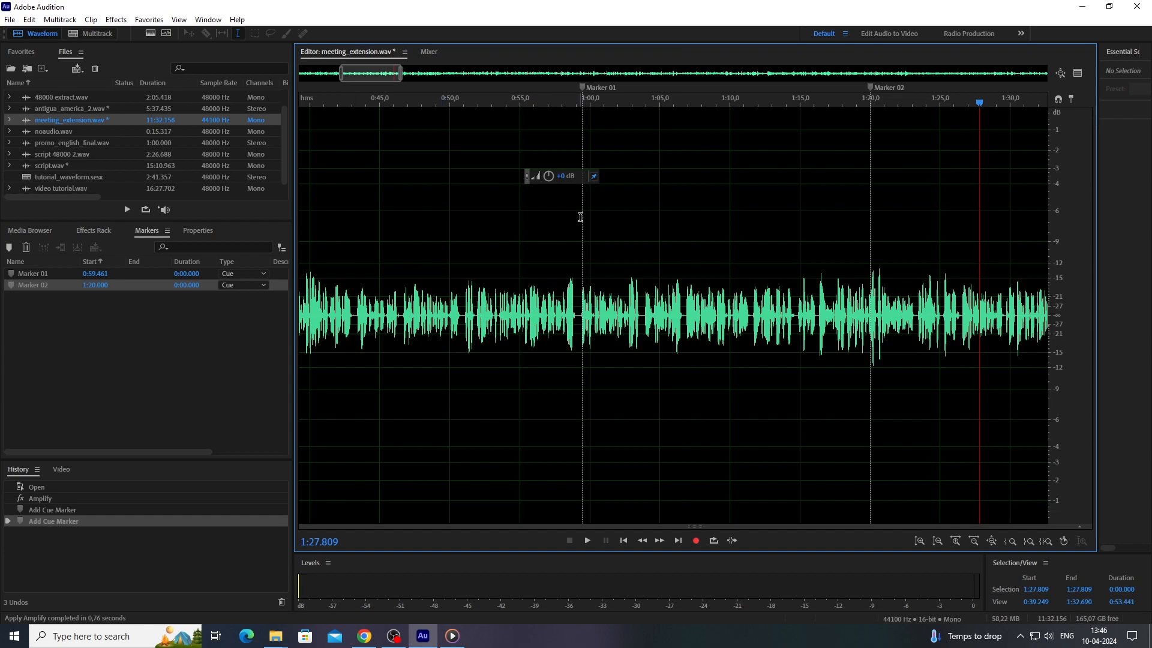
# - Try selecting the audio between Marker 01 and Marker 02 twice with snapping off, clearing each selection
pyautogui.moveTo(581, 216); pyautogui.dragTo(867, 227)
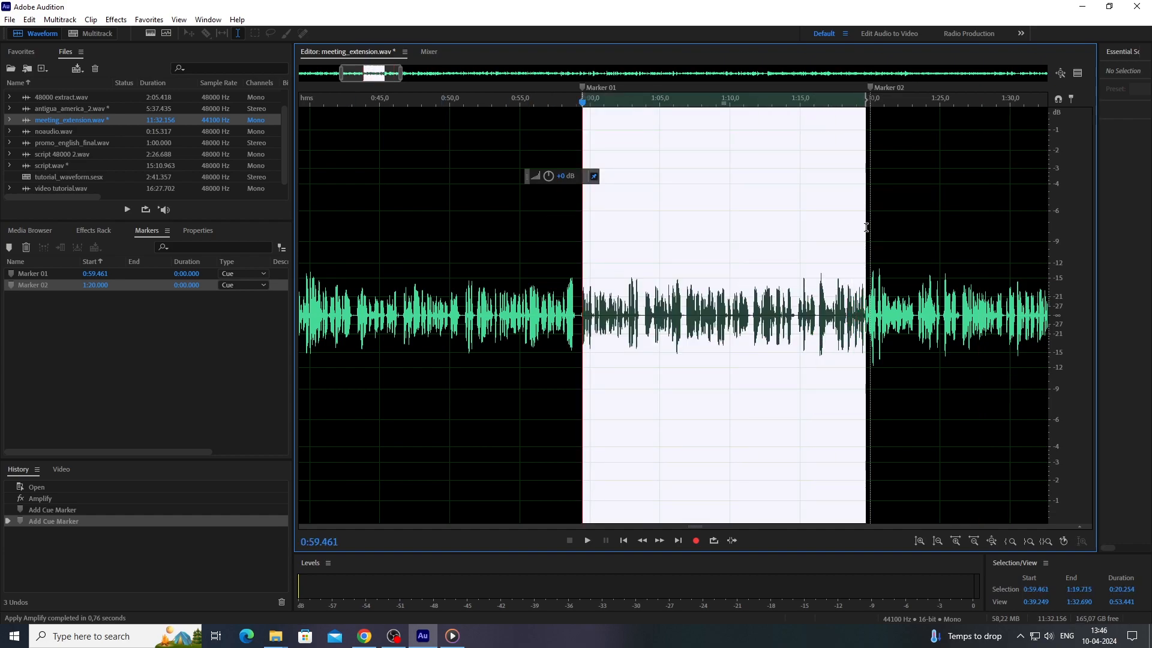
pyautogui.click(926, 242)
pyautogui.moveTo(583, 196)
pyautogui.mouseDown()
pyautogui.moveTo(897, 226)
pyautogui.moveTo(876, 226)
pyautogui.mouseUp()
pyautogui.click(878, 227)
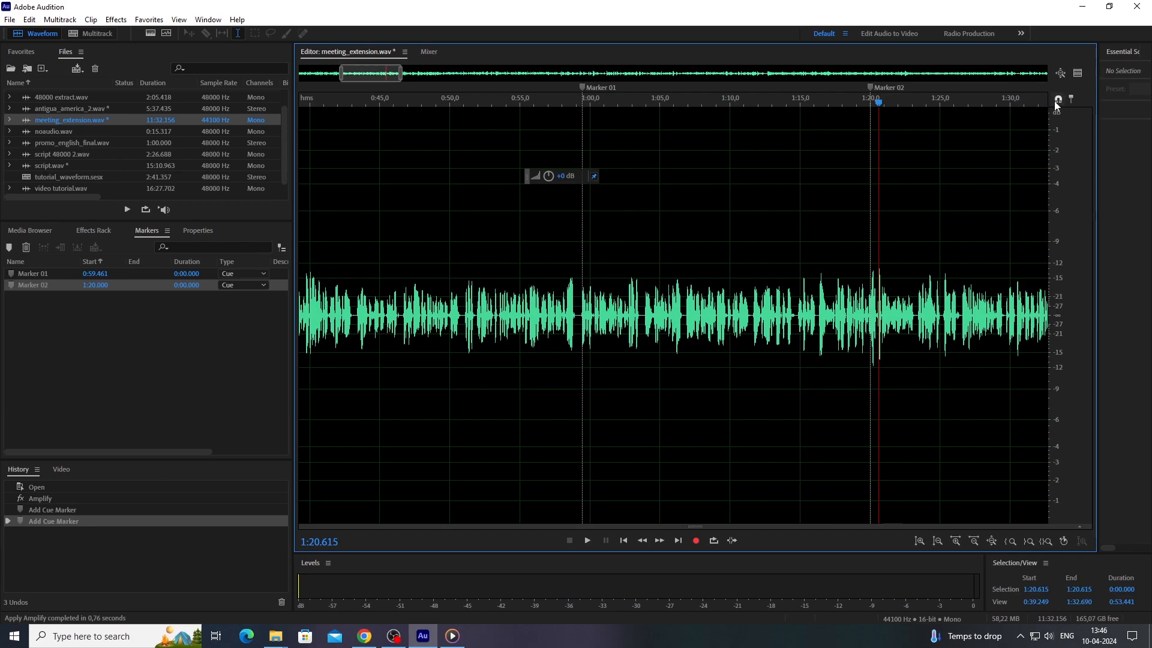
# - With snapping turned on, select exactly from Marker 01 to Marker 02, and clear the selection
pyautogui.moveTo(582, 232); pyautogui.dragTo(871, 234)
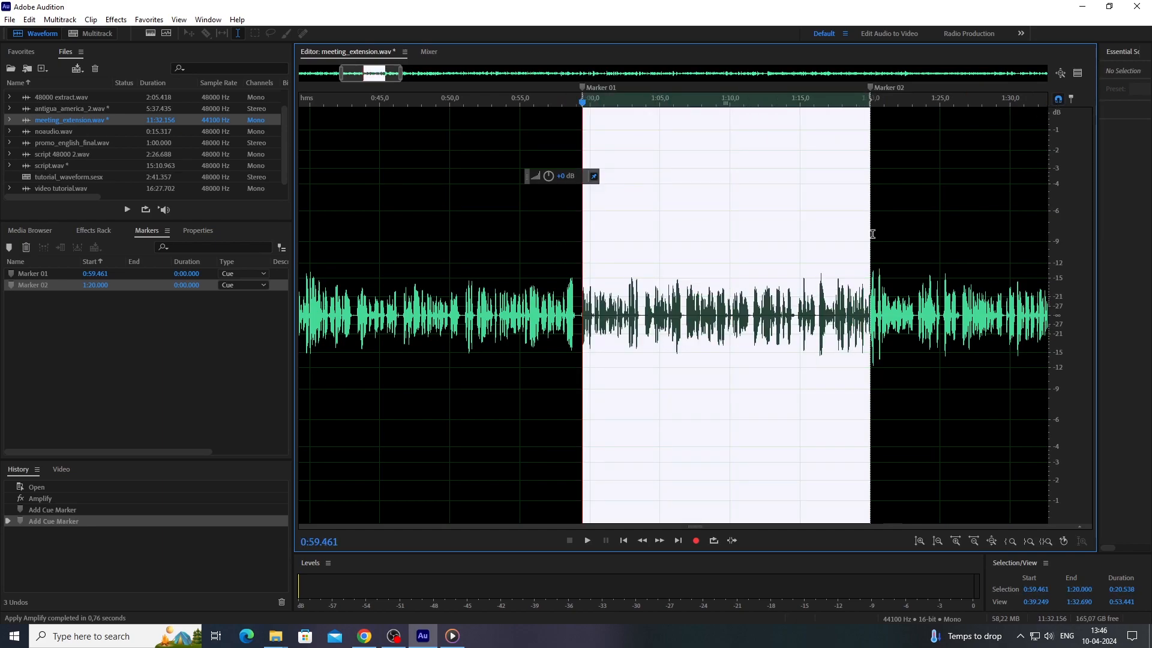
pyautogui.click(887, 236)
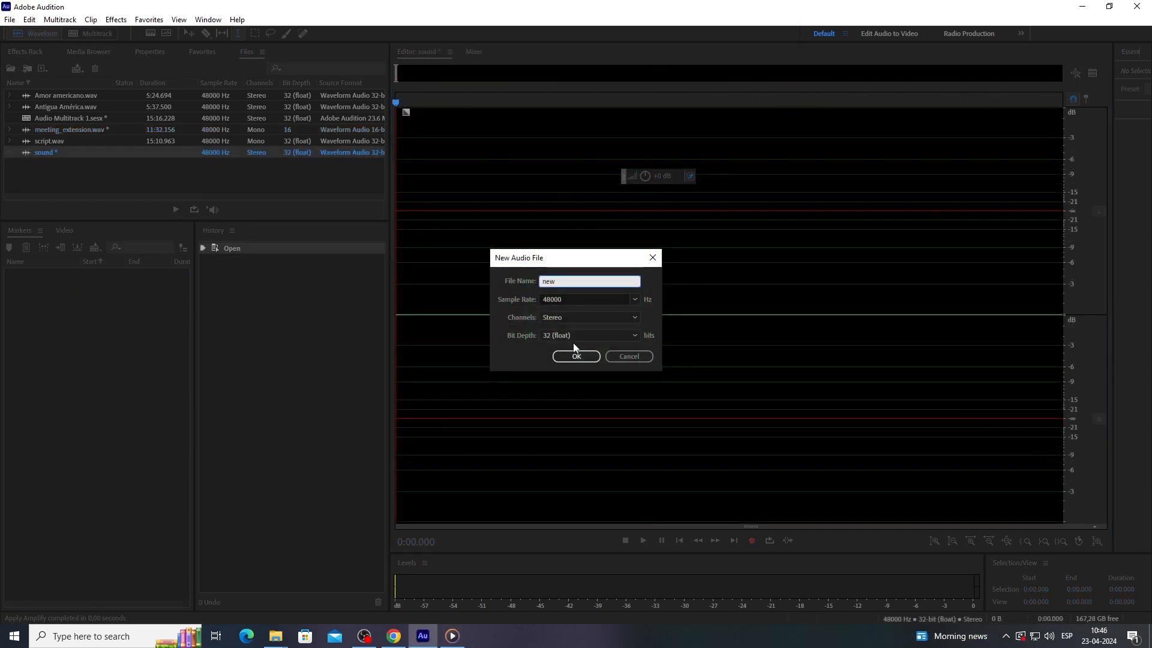
# - Create a 48000 Hz stereo audio file named new with 32 (float) bit depth, and start saving it
pyautogui.click(585, 355)
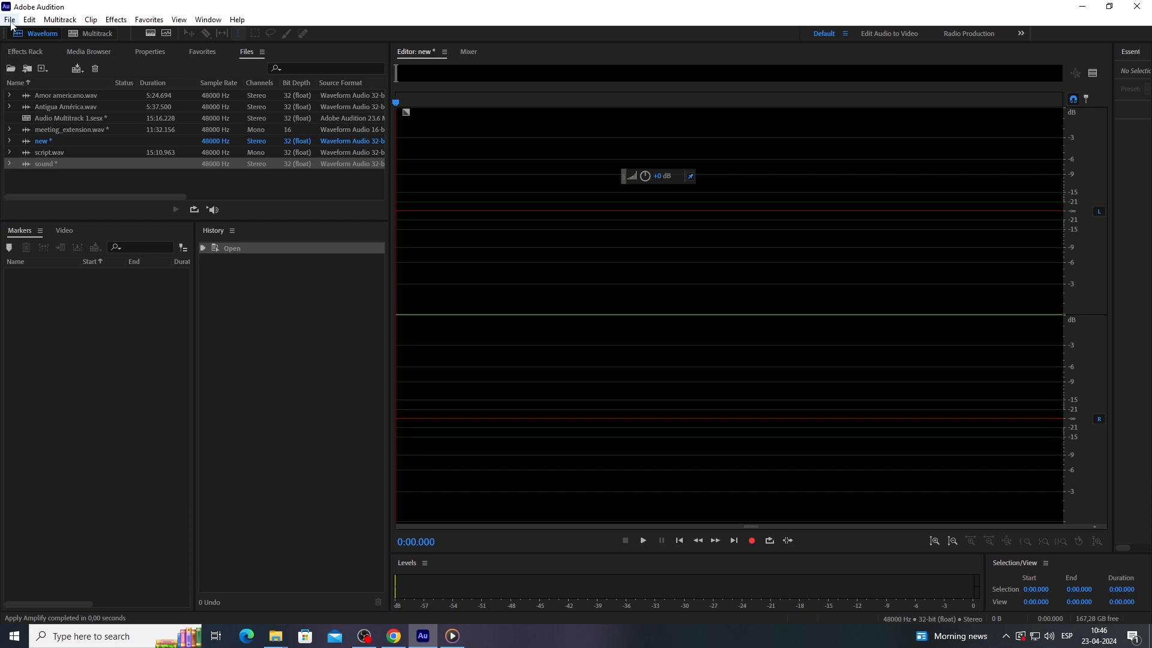
pyautogui.click(10, 19)
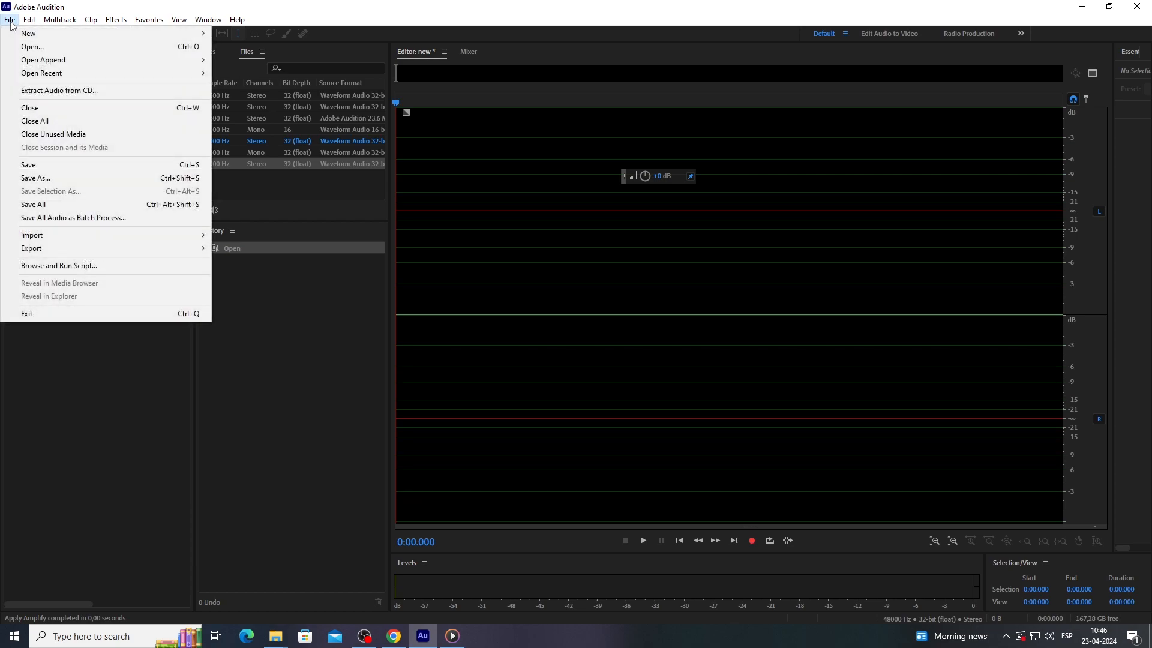
pyautogui.click(34, 167)
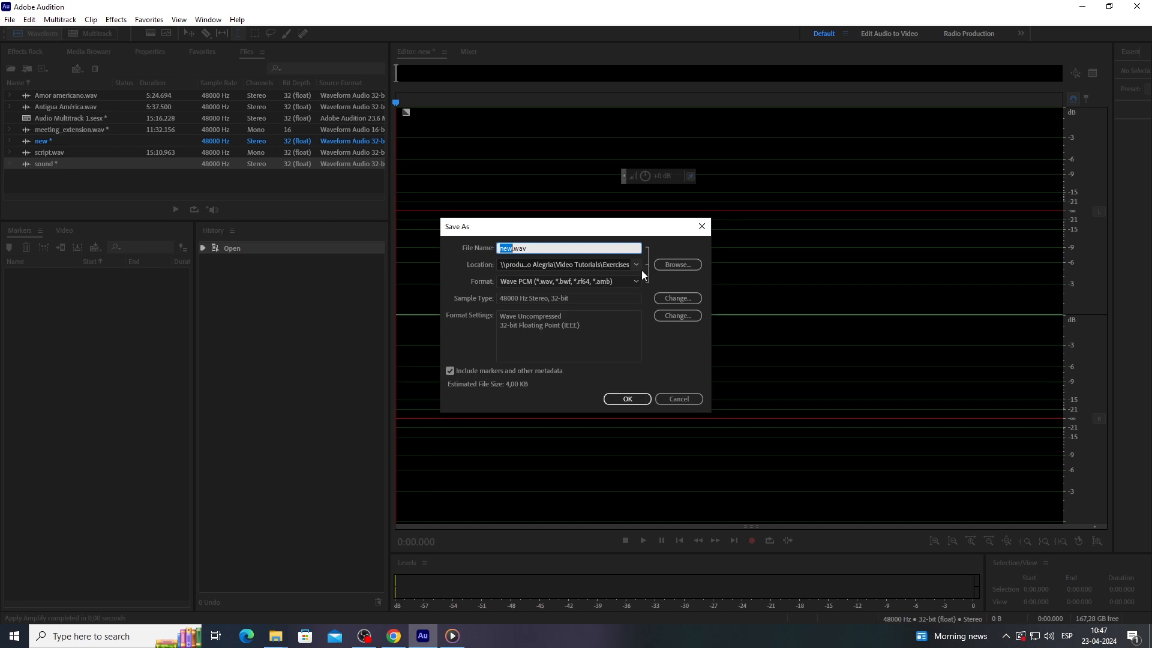
# - Choose the Exercises folder inside Video Tutorials as the save location for the new file
pyautogui.click(677, 265)
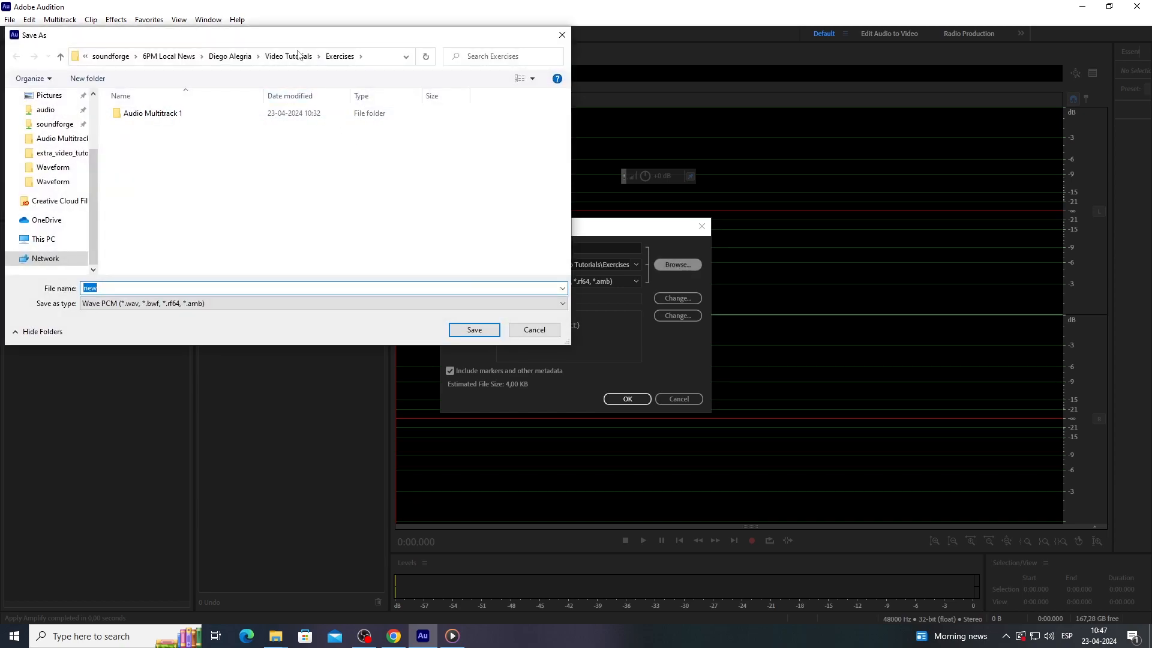
pyautogui.click(298, 55)
pyautogui.click(156, 117)
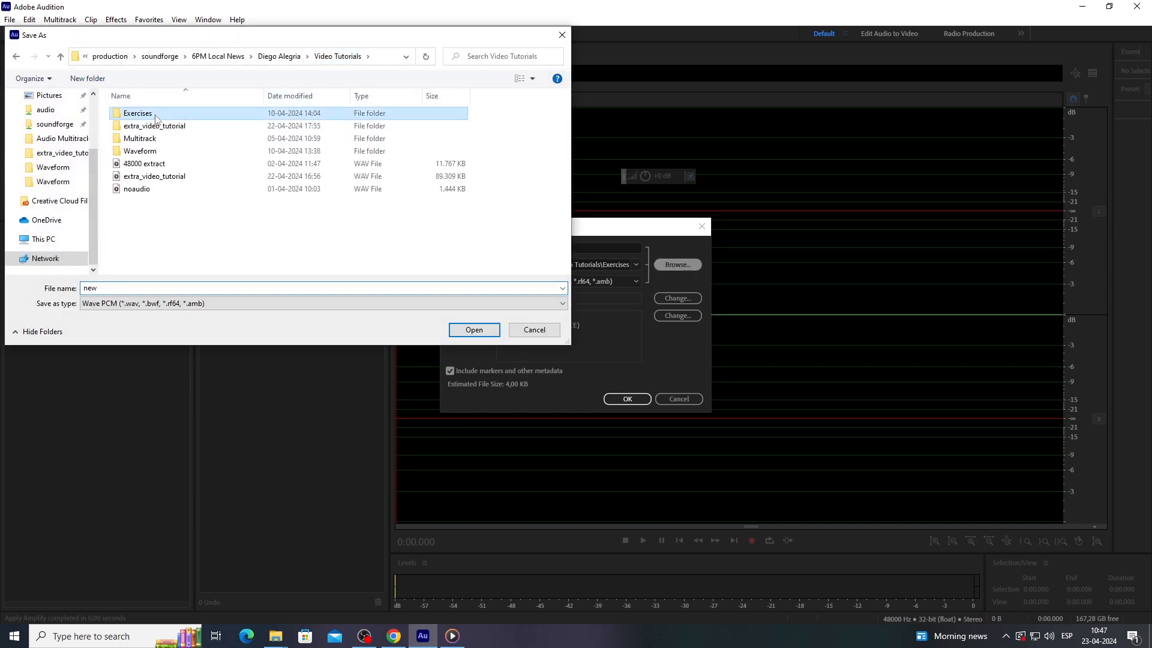
pyautogui.doubleClick(156, 117)
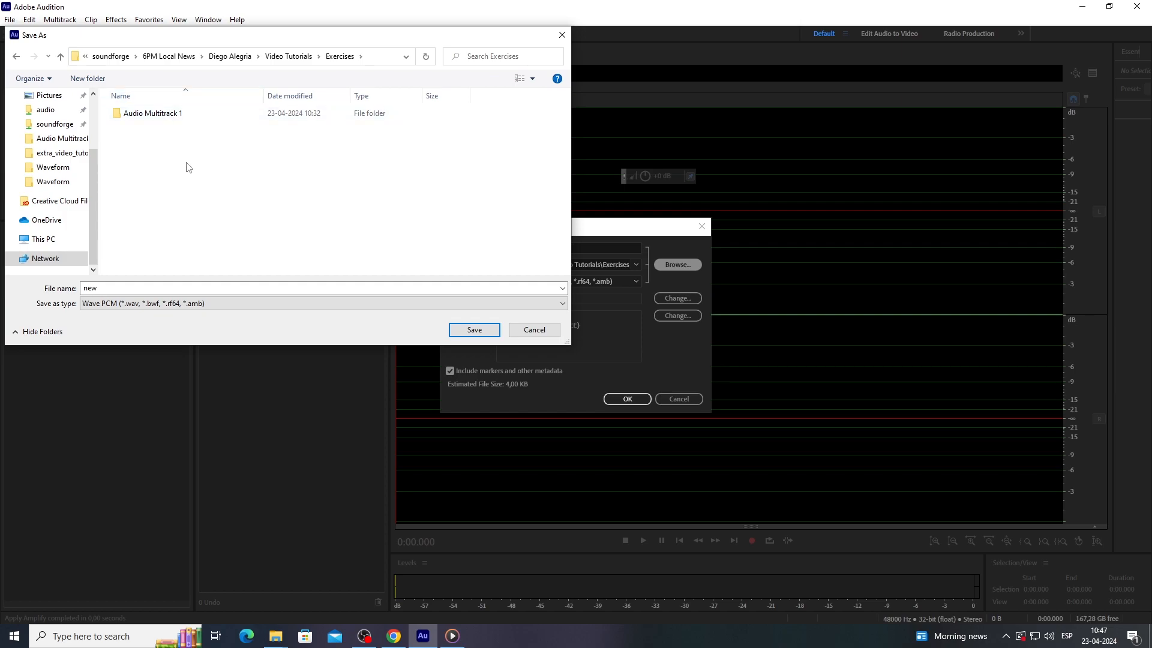
pyautogui.click(475, 330)
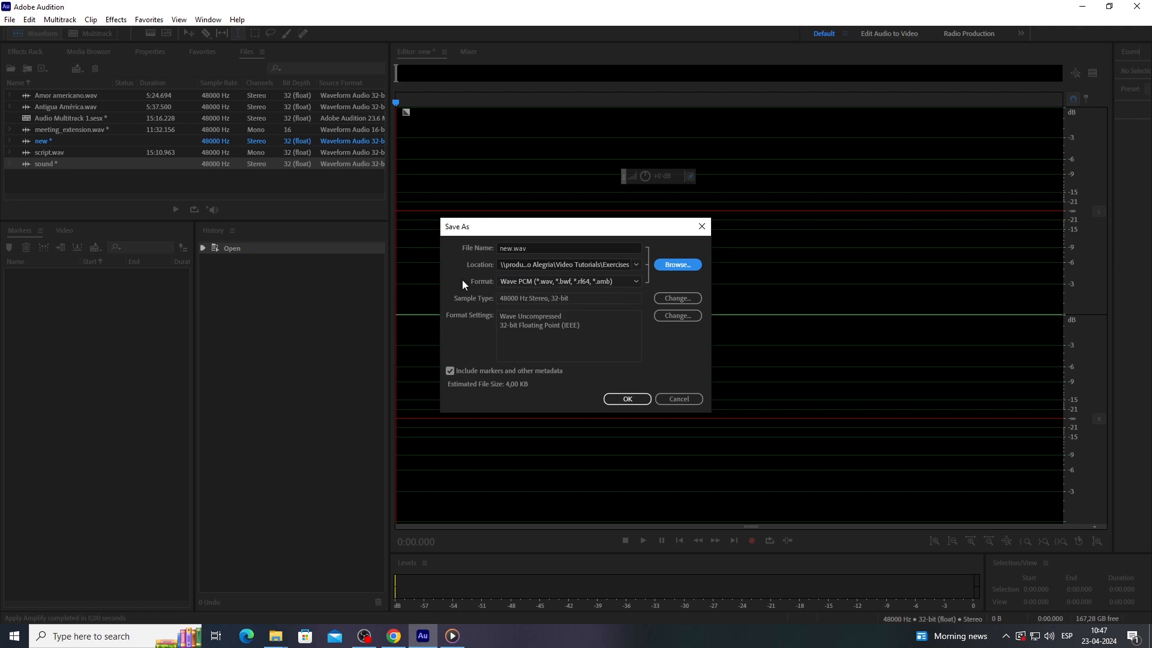
# - Set the save format of the new file to MP3 Audio (*.mp3)
pyautogui.click(636, 282)
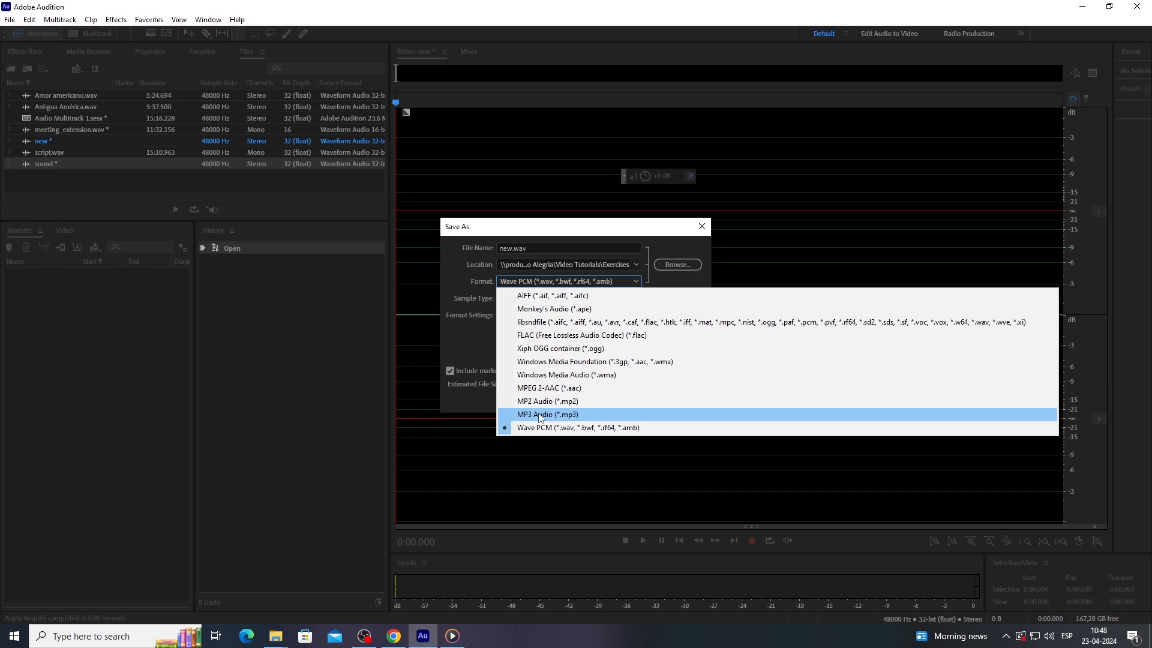
pyautogui.click(472, 341)
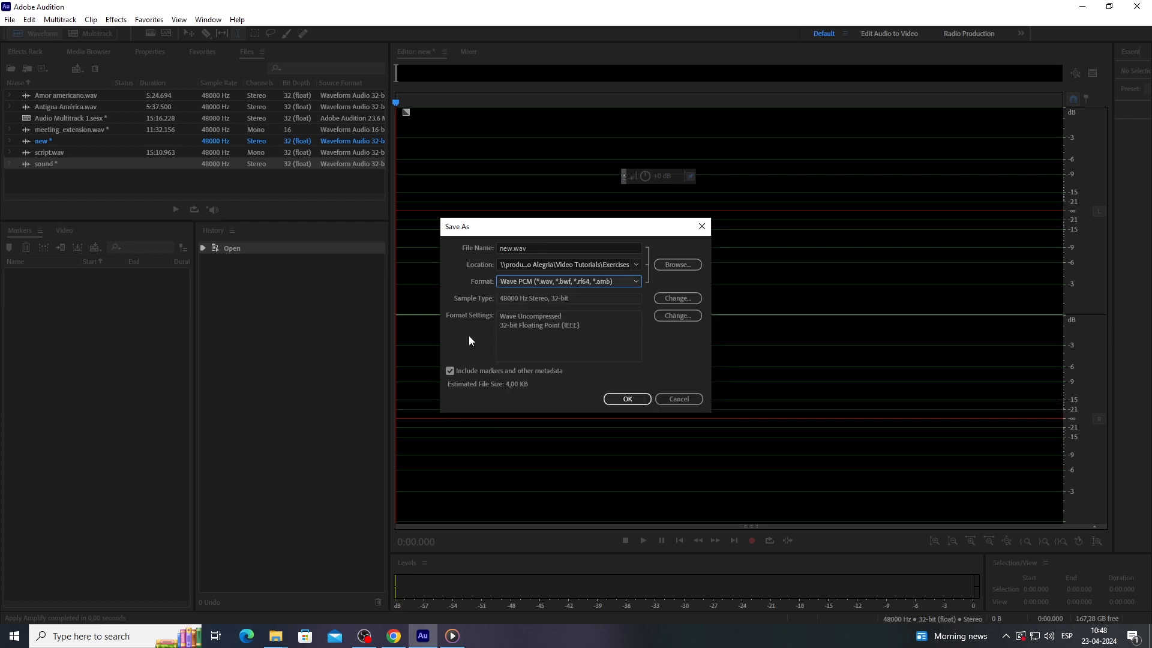
pyautogui.click(575, 288)
pyautogui.click(552, 414)
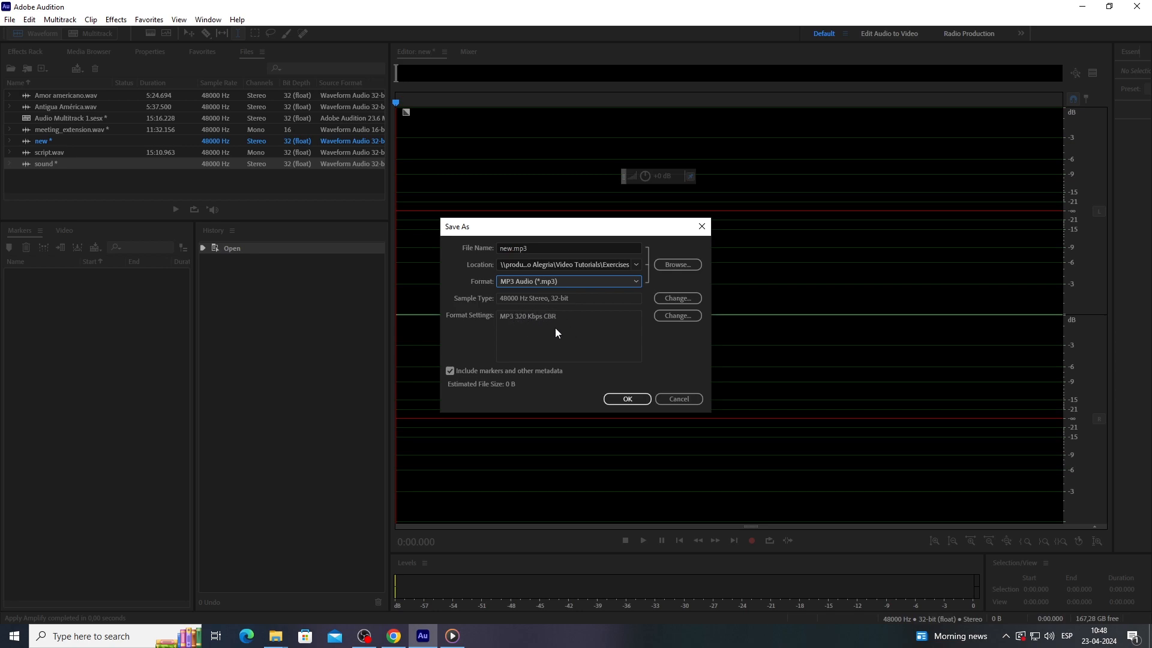
# - Set the constant MP3 bitrate to 320 Kbps (48000 Hz) and save the file as new.mp3, accepting the lossy format
pyautogui.click(657, 316)
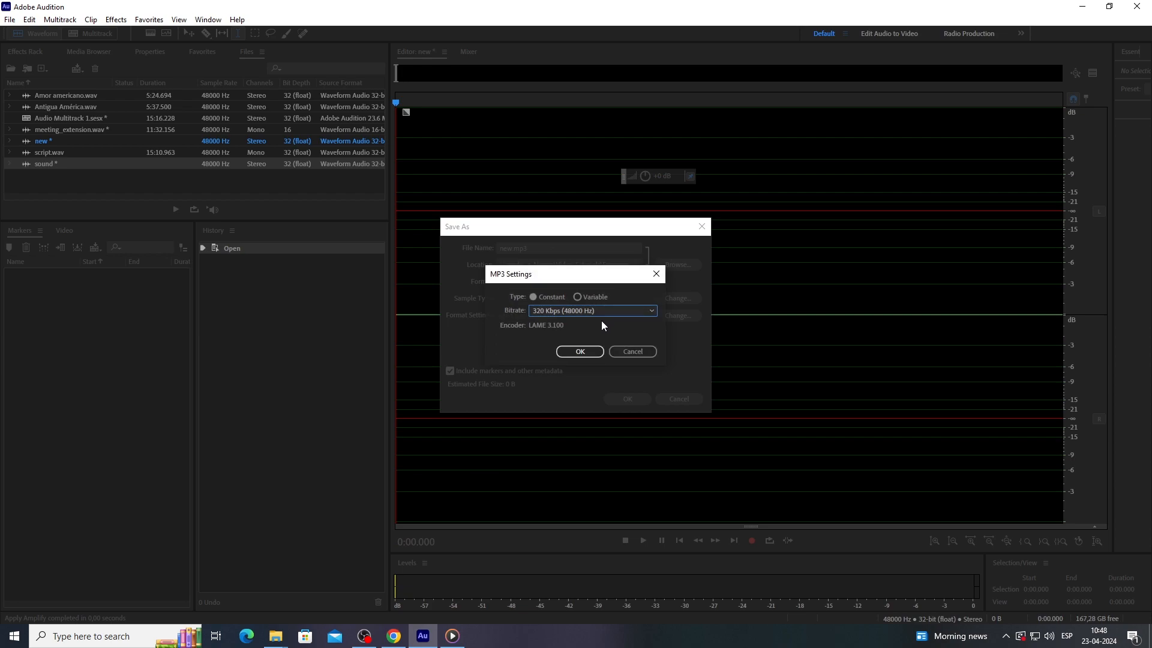
pyautogui.click(587, 312)
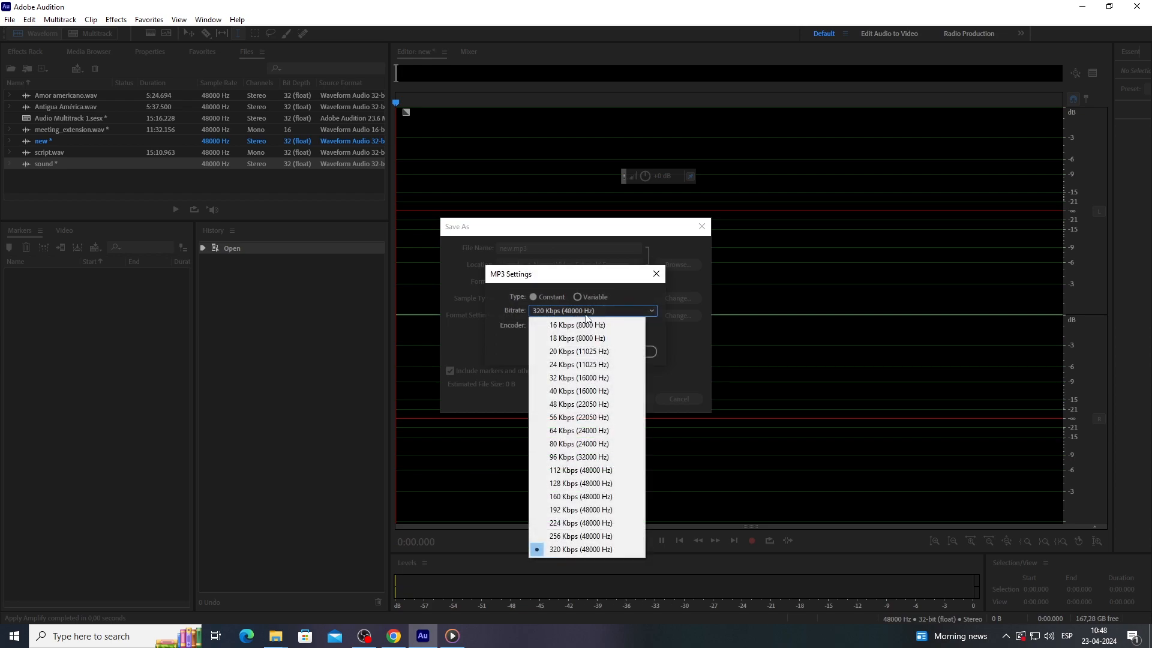
pyautogui.click(578, 549)
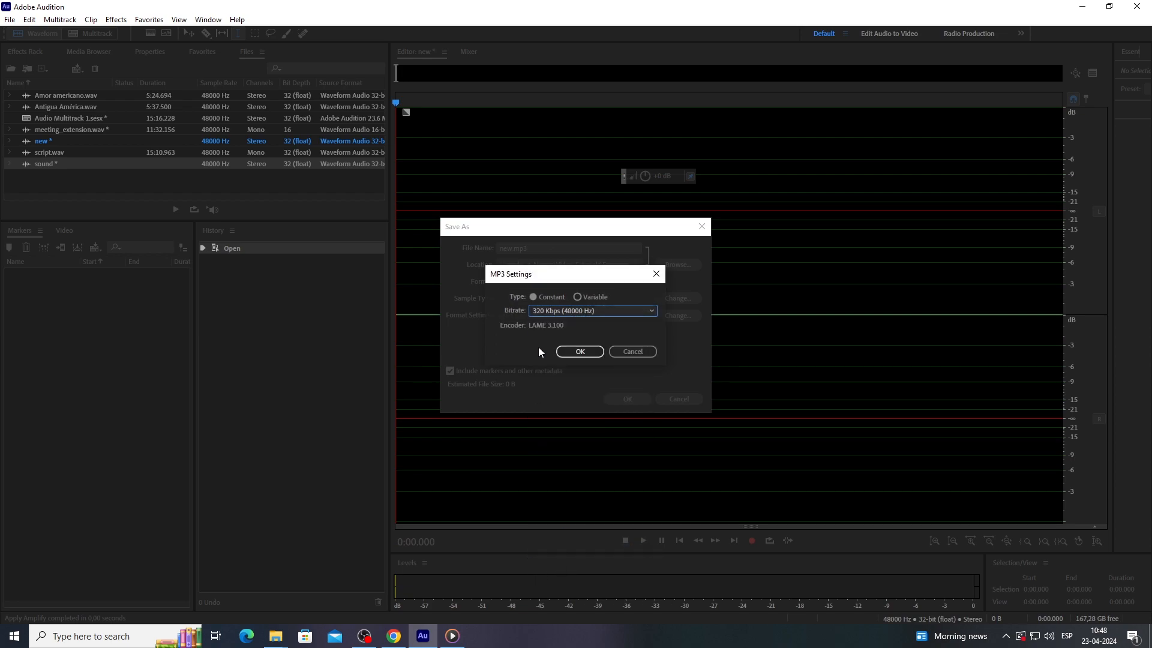
pyautogui.click(584, 354)
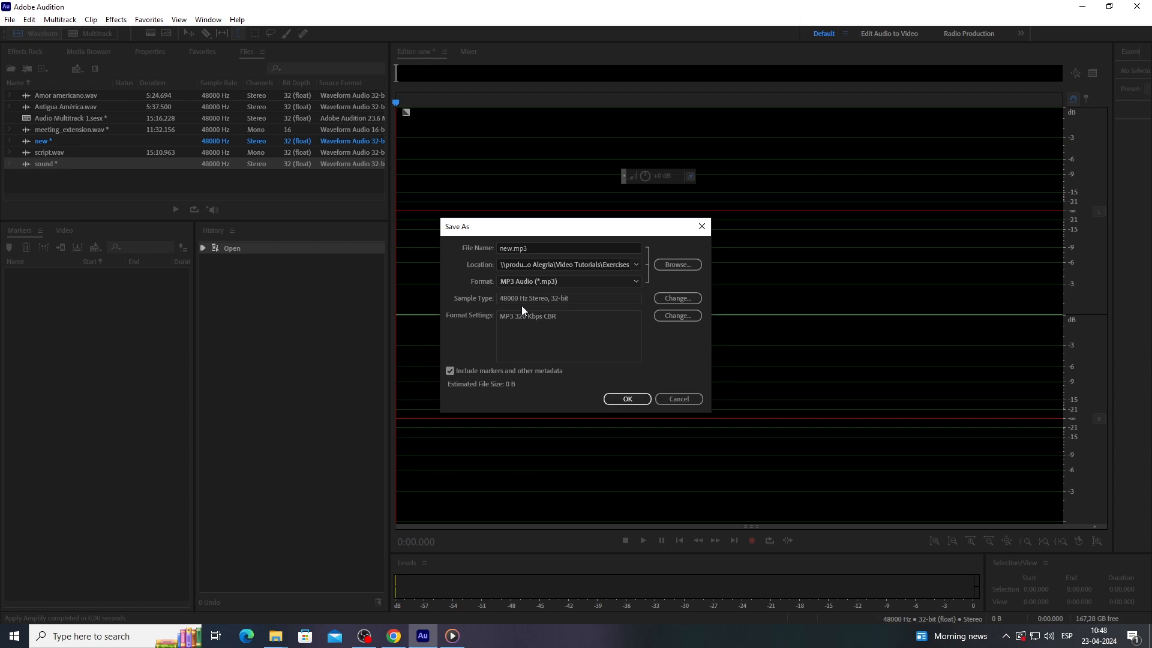
pyautogui.click(627, 400)
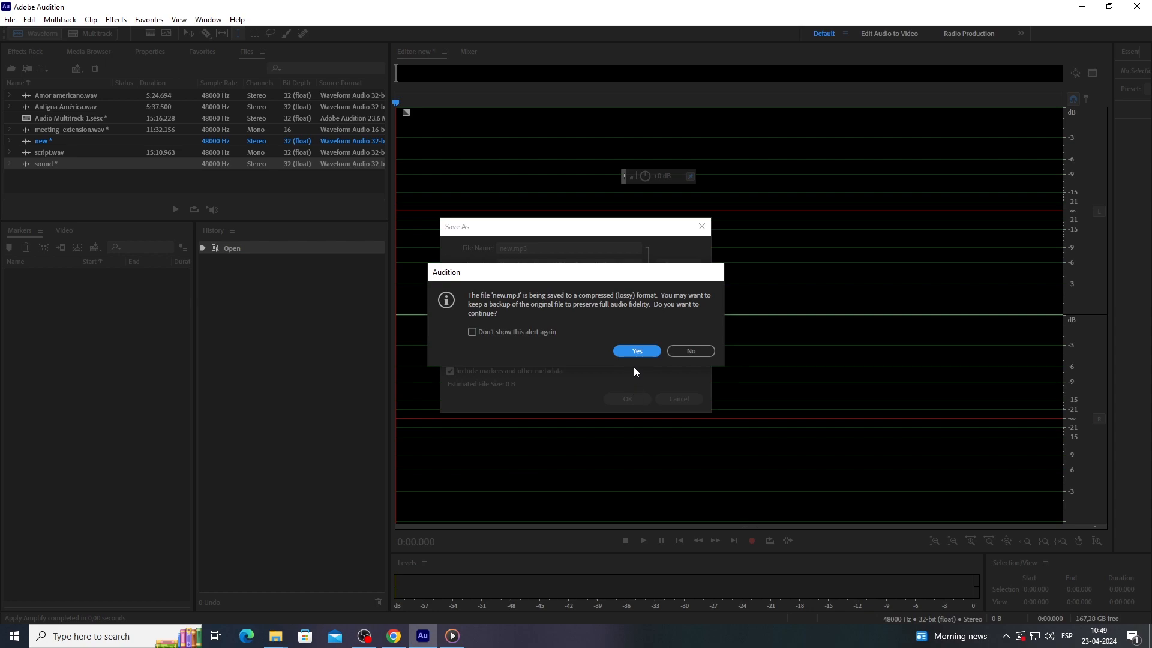
pyautogui.click(636, 351)
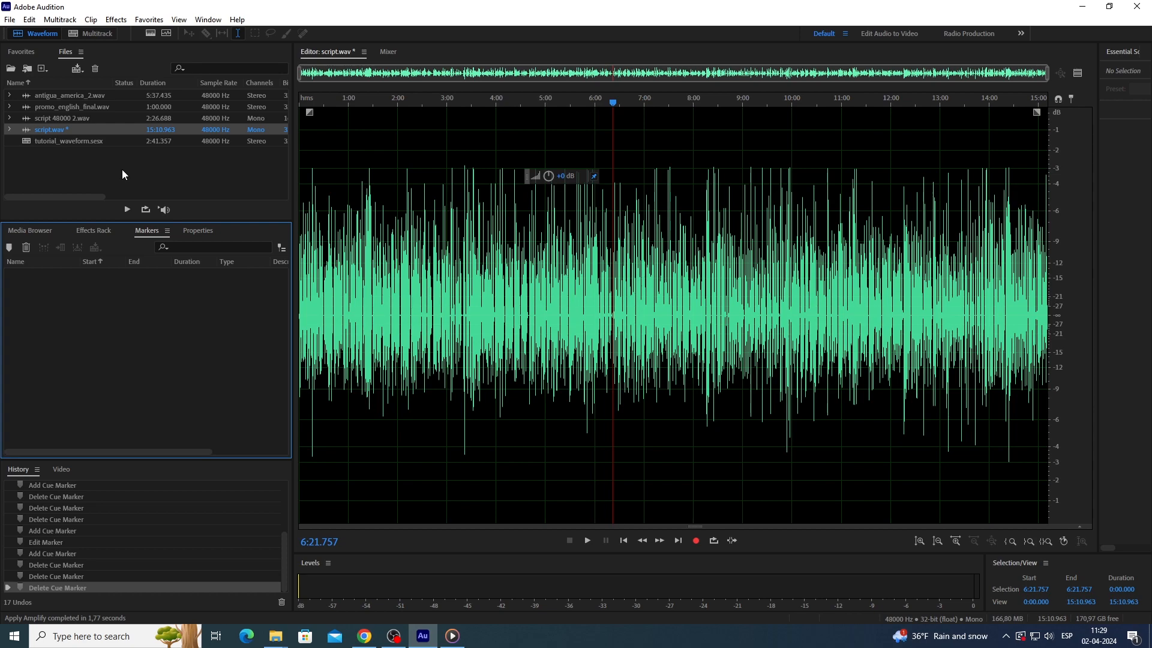
# - Switch from the waveform of script.wav to the multitrack session tutorial_waveform.sesx
pyautogui.click(99, 35)
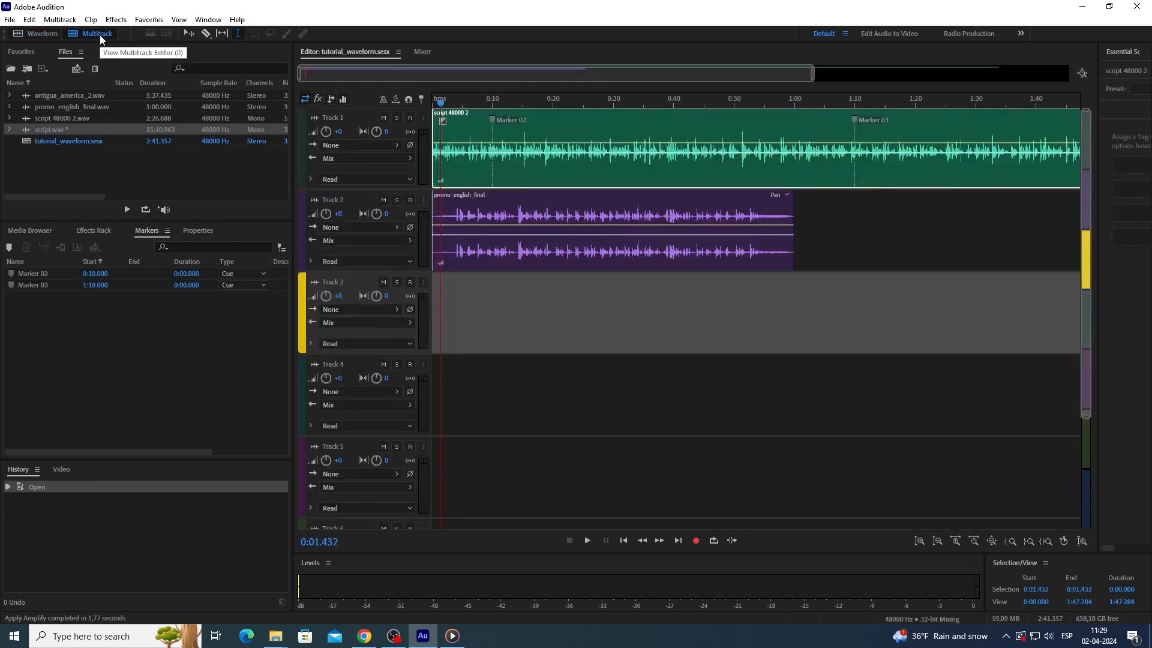